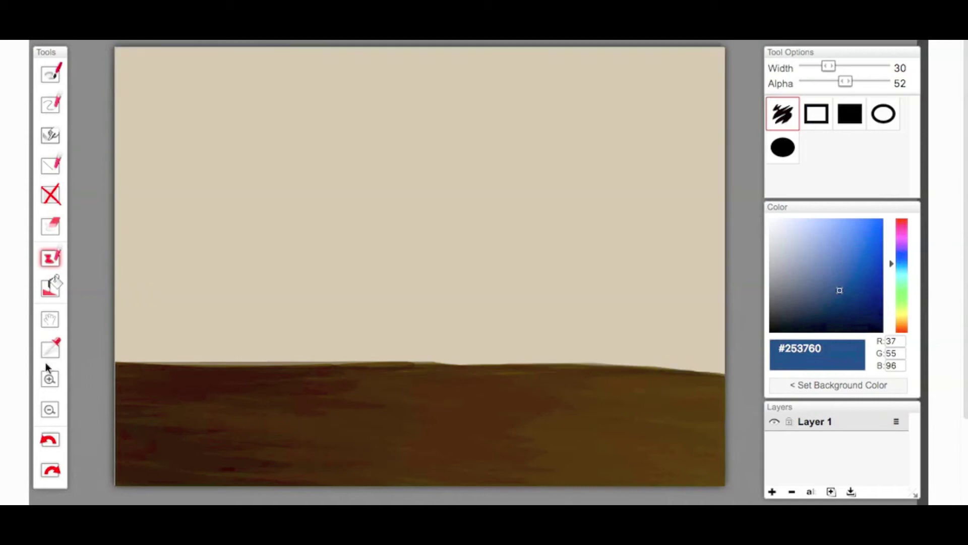
- Fill the sky with blue and paint a lighter blue haze above the horizon with alpha 39
{"action": "left_click", "coordinate": [831, 268]}
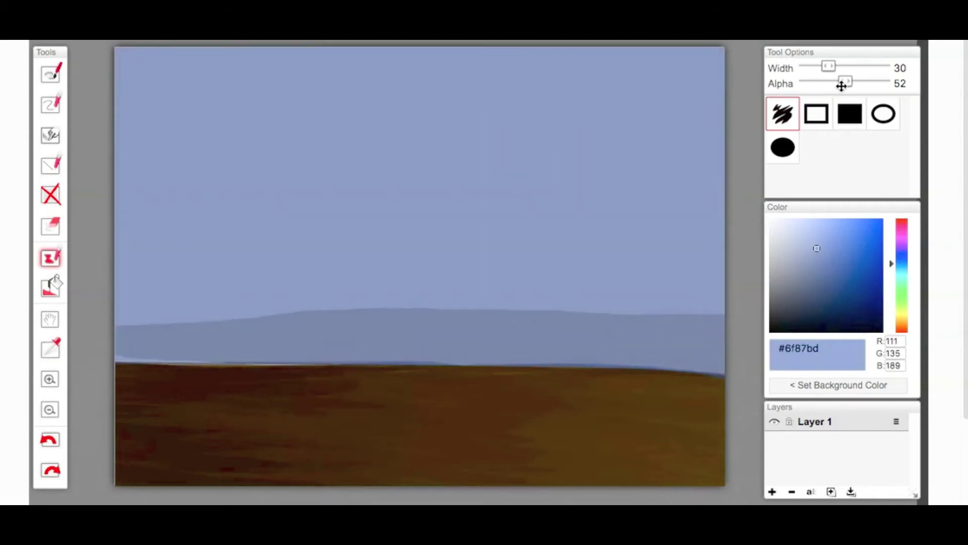
{"action": "left_click", "coordinate": [835, 81]}
{"action": "mouse_move", "coordinate": [328, 318]}
{"action": "left_mouse_down"}
{"action": "mouse_move", "coordinate": [755, 340]}
{"action": "mouse_move", "coordinate": [148, 356]}
{"action": "mouse_move", "coordinate": [486, 298]}
{"action": "mouse_move", "coordinate": [90, 346]}
{"action": "mouse_move", "coordinate": [371, 350]}
{"action": "mouse_move", "coordinate": [530, 241]}
{"action": "left_mouse_up"}
- Paint progressively deeper blues across the middle and upper sky, starting with #5c75ac, then choose #566fa7
{"action": "left_click", "coordinate": [823, 256]}
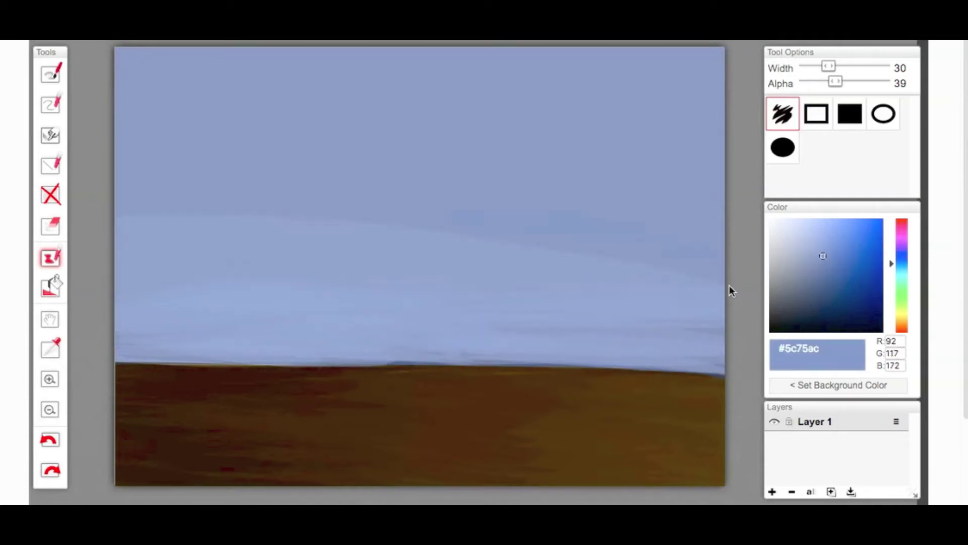
{"action": "left_click_drag", "start_coordinate": [729, 288], "coordinate": [171, 214]}
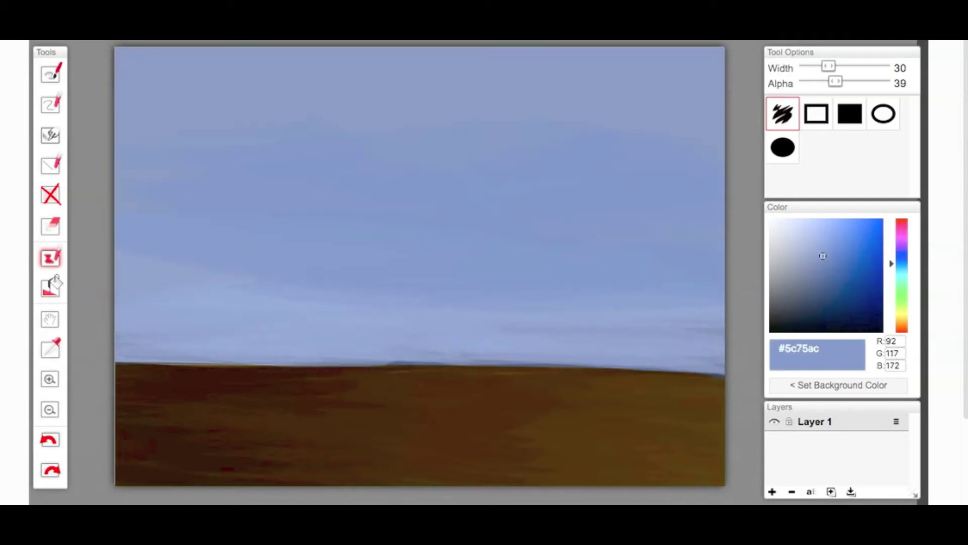
{"action": "left_click", "coordinate": [828, 262]}
{"action": "mouse_move", "coordinate": [724, 91]}
{"action": "left_mouse_down"}
{"action": "mouse_move", "coordinate": [479, 106]}
{"action": "mouse_move", "coordinate": [849, 71]}
{"action": "mouse_move", "coordinate": [95, 126]}
{"action": "left_mouse_up"}
{"action": "left_click", "coordinate": [825, 258]}
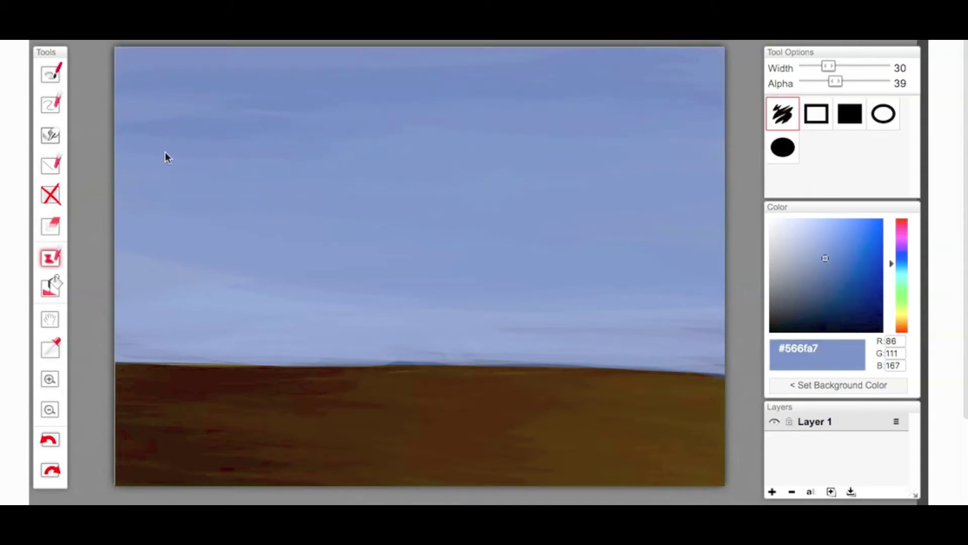
- Brighten and blend the haze above the horizon with light blues #879cc9, #7c92c2 and #7187ba
{"action": "left_click", "coordinate": [810, 245]}
{"action": "mouse_move", "coordinate": [726, 329]}
{"action": "left_mouse_down"}
{"action": "mouse_move", "coordinate": [562, 362]}
{"action": "mouse_move", "coordinate": [613, 328]}
{"action": "left_mouse_up"}
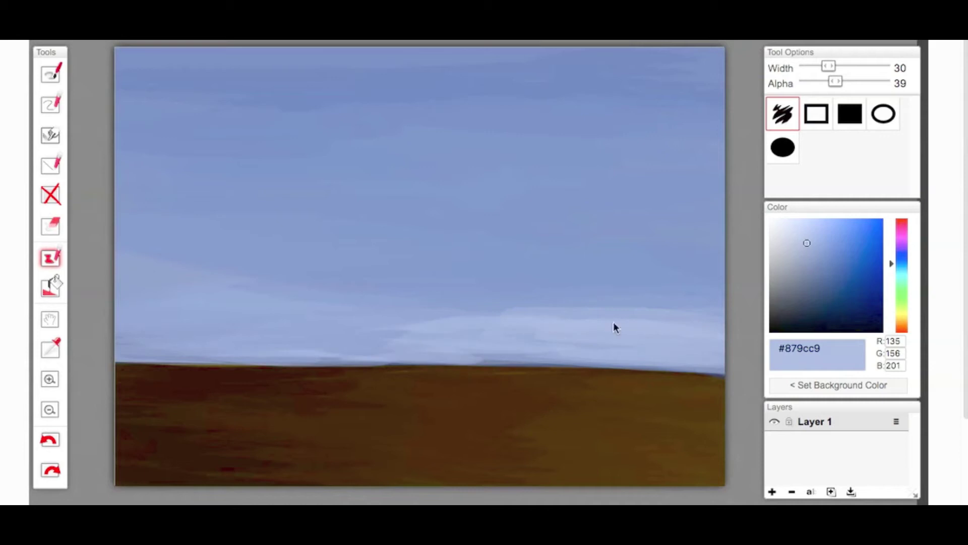
{"action": "left_click", "coordinate": [810, 247]}
{"action": "mouse_move", "coordinate": [388, 339]}
{"action": "left_mouse_down"}
{"action": "mouse_move", "coordinate": [270, 308]}
{"action": "mouse_move", "coordinate": [417, 350]}
{"action": "mouse_move", "coordinate": [297, 295]}
{"action": "left_mouse_up"}
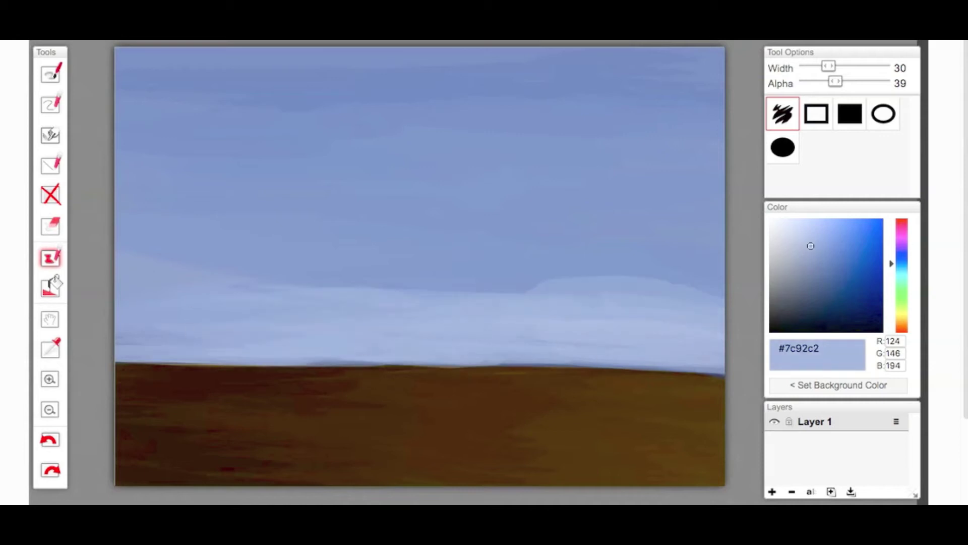
{"action": "left_click", "coordinate": [813, 248]}
{"action": "left_click_drag", "start_coordinate": [721, 282], "coordinate": [543, 283]}
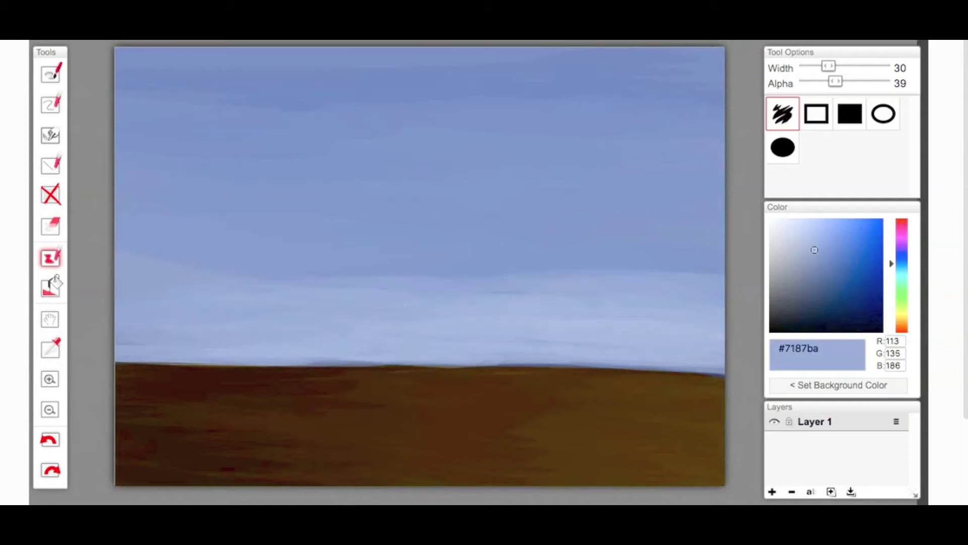
- Paint a rising hill on the right side of the scene in dark grey #35322f with alpha 64
{"action": "left_click", "coordinate": [902, 326]}
{"action": "left_click", "coordinate": [784, 309]}
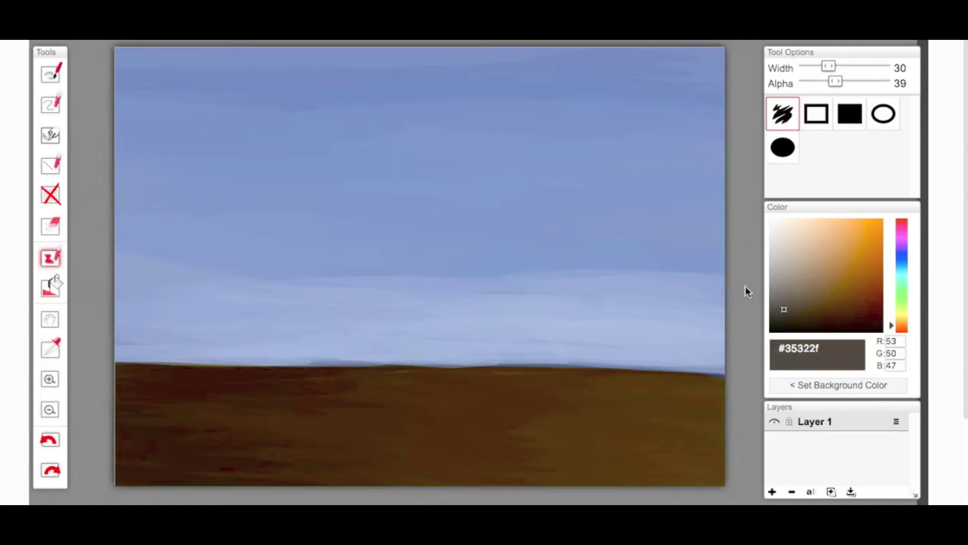
{"action": "left_click", "coordinate": [854, 82]}
{"action": "mouse_move", "coordinate": [508, 365]}
{"action": "left_mouse_down"}
{"action": "mouse_move", "coordinate": [831, 431]}
{"action": "mouse_move", "coordinate": [502, 369]}
{"action": "left_mouse_up"}
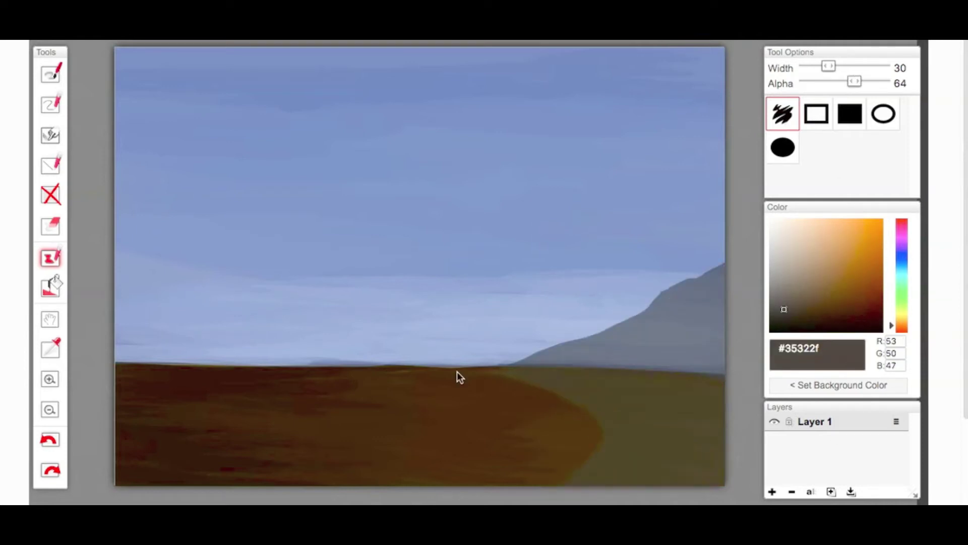
{"action": "mouse_move", "coordinate": [660, 287]}
{"action": "left_mouse_down"}
{"action": "mouse_move", "coordinate": [573, 456]}
{"action": "mouse_move", "coordinate": [525, 382]}
{"action": "mouse_move", "coordinate": [538, 358]}
{"action": "mouse_move", "coordinate": [728, 296]}
{"action": "left_mouse_up"}
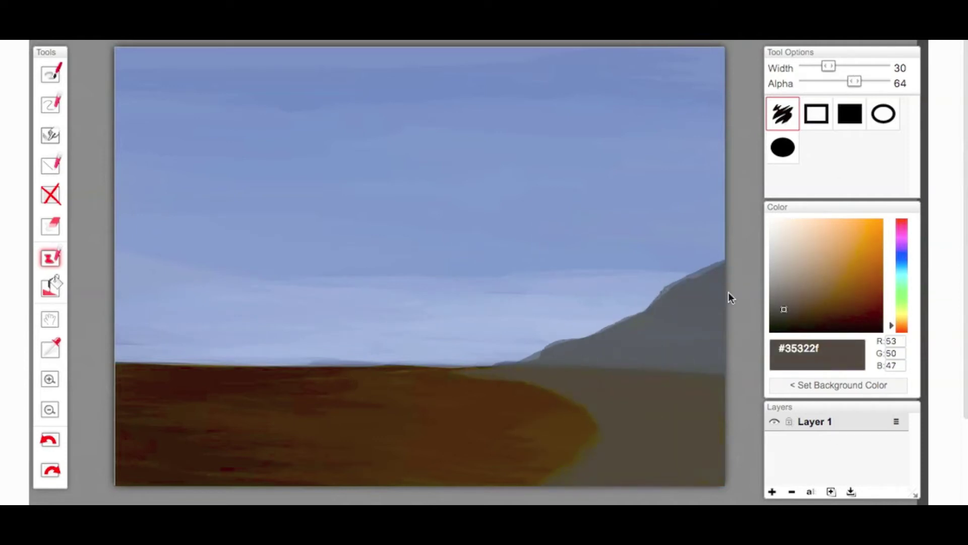
- Darken the hill and its foreground with another layer in #2e2a27
{"action": "left_click", "coordinate": [788, 313]}
{"action": "mouse_move", "coordinate": [631, 240]}
{"action": "left_mouse_down"}
{"action": "mouse_move", "coordinate": [530, 488]}
{"action": "mouse_move", "coordinate": [534, 361]}
{"action": "left_mouse_up"}
{"action": "left_click_drag", "start_coordinate": [706, 275], "coordinate": [459, 364]}
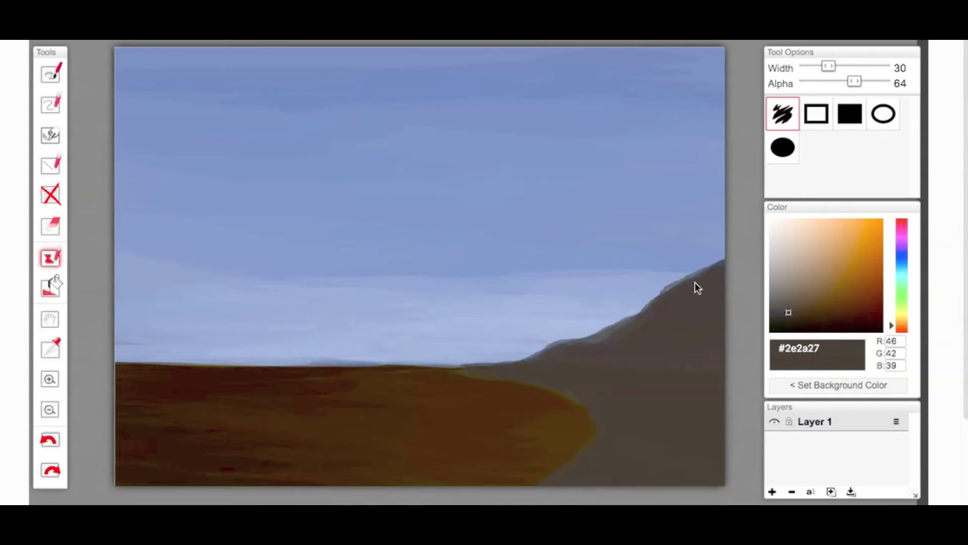
- Build up shading on the hill in #24201d with alpha 55, reducing the brush width to 26
{"action": "left_click", "coordinate": [792, 317]}
{"action": "left_click_drag", "start_coordinate": [855, 81], "coordinate": [847, 82]}
{"action": "mouse_move", "coordinate": [744, 262]}
{"action": "left_mouse_down"}
{"action": "mouse_move", "coordinate": [748, 310]}
{"action": "mouse_move", "coordinate": [610, 341]}
{"action": "mouse_move", "coordinate": [686, 341]}
{"action": "mouse_move", "coordinate": [668, 384]}
{"action": "mouse_move", "coordinate": [678, 450]}
{"action": "mouse_move", "coordinate": [600, 486]}
{"action": "mouse_move", "coordinate": [543, 477]}
{"action": "mouse_move", "coordinate": [658, 413]}
{"action": "mouse_move", "coordinate": [721, 360]}
{"action": "mouse_move", "coordinate": [597, 343]}
{"action": "mouse_move", "coordinate": [460, 374]}
{"action": "left_mouse_up"}
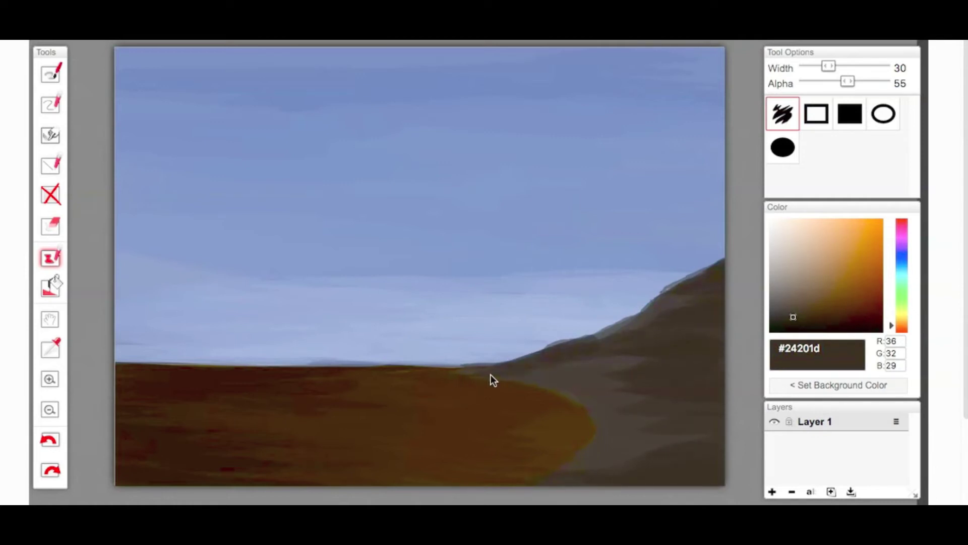
{"action": "key", "text": "["}
{"action": "mouse_move", "coordinate": [593, 346]}
{"action": "left_mouse_down"}
{"action": "mouse_move", "coordinate": [637, 370]}
{"action": "mouse_move", "coordinate": [622, 461]}
{"action": "mouse_move", "coordinate": [615, 440]}
{"action": "mouse_move", "coordinate": [554, 478]}
{"action": "mouse_move", "coordinate": [579, 468]}
{"action": "mouse_move", "coordinate": [727, 270]}
{"action": "mouse_move", "coordinate": [637, 370]}
{"action": "mouse_move", "coordinate": [538, 365]}
{"action": "left_mouse_up"}
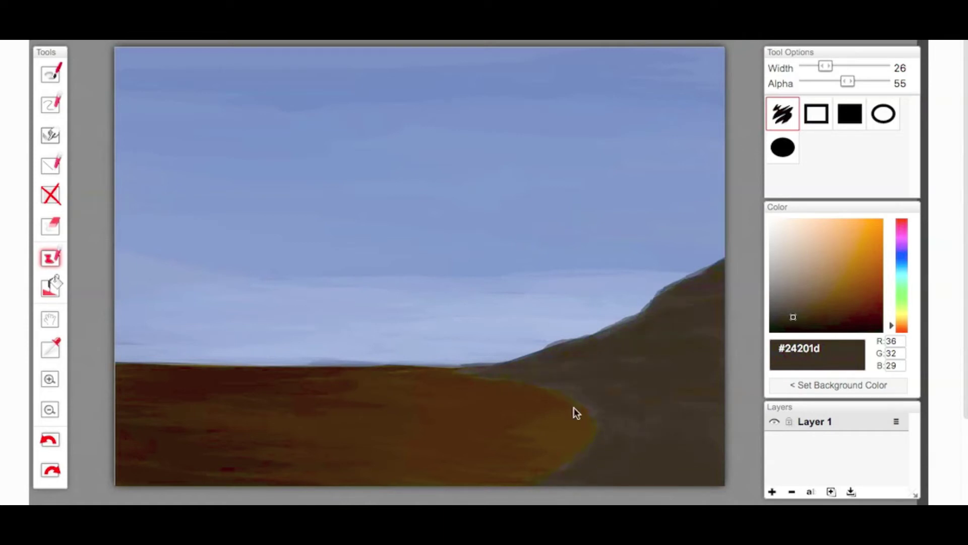
- Undo the first distant mountain stroke and paint a low mountain range along the left horizon with a lower alpha
{"action": "mouse_move", "coordinate": [463, 364]}
{"action": "left_mouse_down"}
{"action": "mouse_move", "coordinate": [324, 352]}
{"action": "mouse_move", "coordinate": [454, 364]}
{"action": "left_mouse_up"}
{"action": "left_click", "coordinate": [47, 441]}
{"action": "left_click_drag", "start_coordinate": [848, 81], "coordinate": [836, 82]}
{"action": "mouse_move", "coordinate": [402, 343]}
{"action": "left_mouse_down"}
{"action": "mouse_move", "coordinate": [132, 351]}
{"action": "mouse_move", "coordinate": [401, 344]}
{"action": "left_mouse_up"}
- Add a fainter mountain range beside the hill and shade the distant peaks with alpha 31
{"action": "left_click_drag", "start_coordinate": [836, 81], "coordinate": [830, 81]}
{"action": "mouse_move", "coordinate": [426, 357]}
{"action": "left_mouse_down"}
{"action": "mouse_move", "coordinate": [601, 296]}
{"action": "mouse_move", "coordinate": [641, 315]}
{"action": "mouse_move", "coordinate": [457, 368]}
{"action": "left_mouse_up"}
{"action": "key", "text": "ctrl+z"}
{"action": "mouse_move", "coordinate": [637, 317]}
{"action": "left_mouse_down"}
{"action": "mouse_move", "coordinate": [415, 348]}
{"action": "mouse_move", "coordinate": [591, 342]}
{"action": "left_mouse_up"}
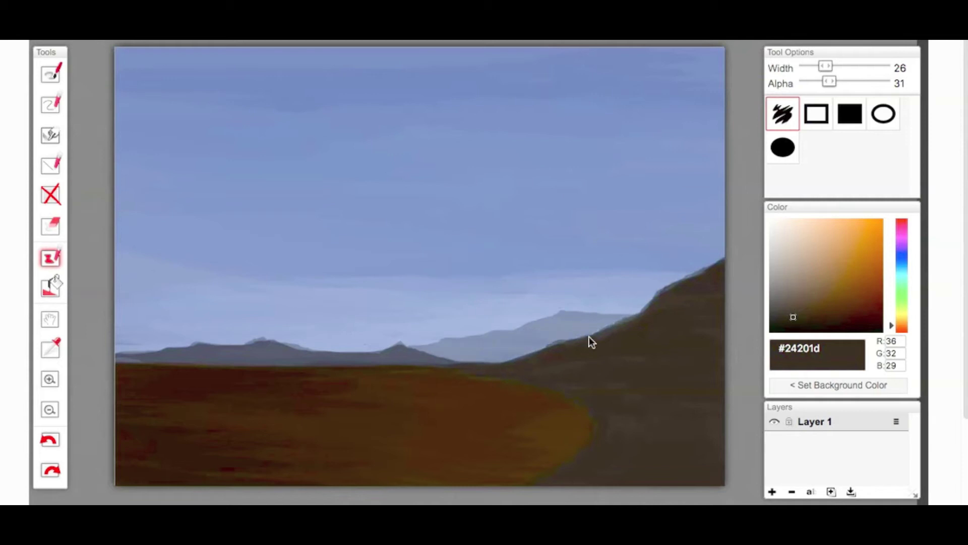
{"action": "mouse_move", "coordinate": [664, 317]}
{"action": "left_mouse_down"}
{"action": "mouse_move", "coordinate": [560, 312]}
{"action": "mouse_move", "coordinate": [549, 349]}
{"action": "mouse_move", "coordinate": [411, 350]}
{"action": "mouse_move", "coordinate": [529, 325]}
{"action": "mouse_move", "coordinate": [510, 363]}
{"action": "left_mouse_up"}
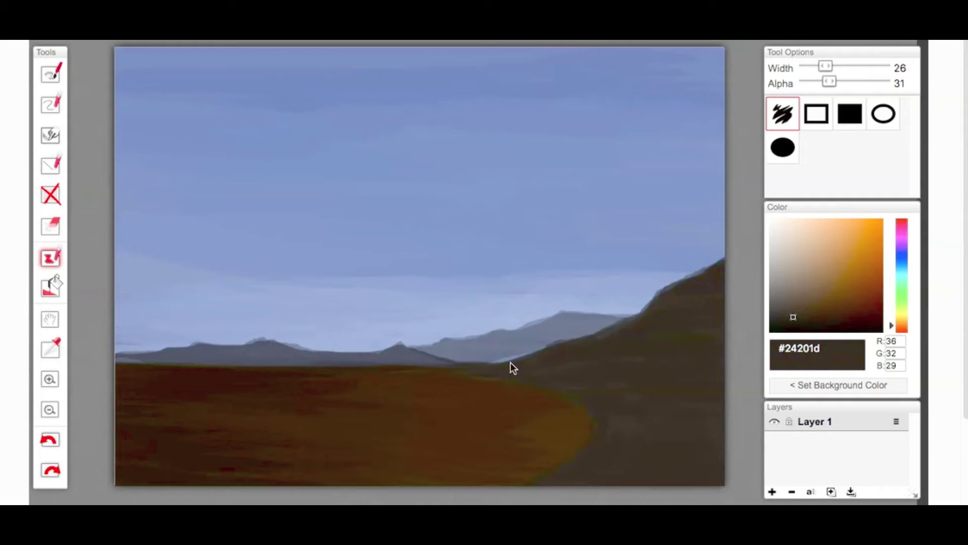
{"action": "mouse_move", "coordinate": [441, 359]}
{"action": "left_mouse_down"}
{"action": "mouse_move", "coordinate": [364, 364]}
{"action": "mouse_move", "coordinate": [266, 341]}
{"action": "left_mouse_up"}
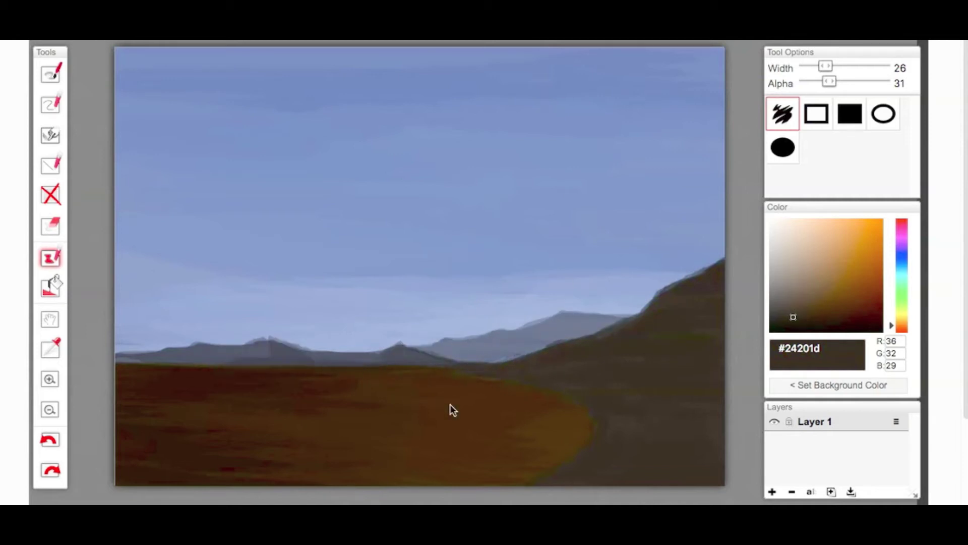
- Paint light tan strokes along the curved edge of the brown field, starting with #876d58
{"action": "left_click", "coordinate": [810, 272]}
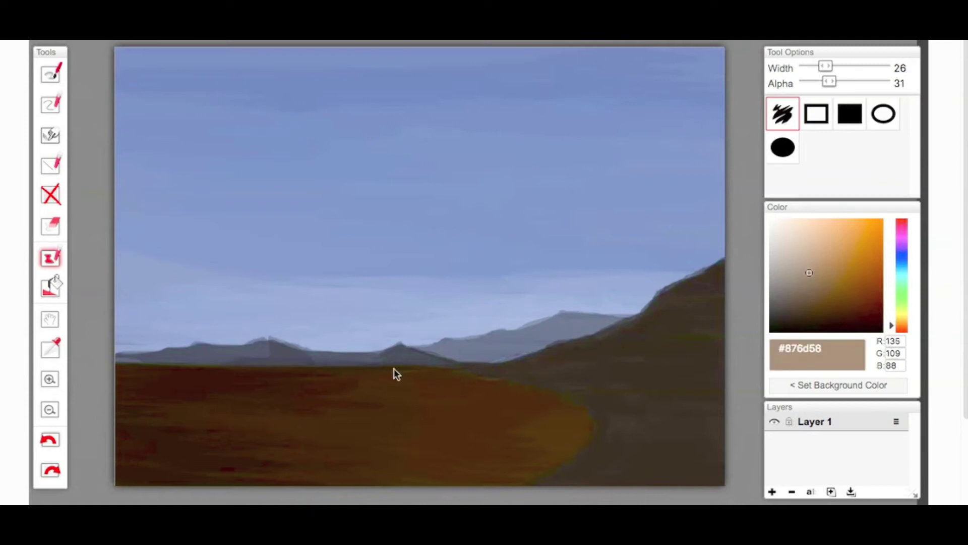
{"action": "mouse_move", "coordinate": [394, 369]}
{"action": "left_mouse_down"}
{"action": "mouse_move", "coordinate": [571, 399]}
{"action": "mouse_move", "coordinate": [572, 422]}
{"action": "mouse_move", "coordinate": [543, 455]}
{"action": "mouse_move", "coordinate": [473, 481]}
{"action": "mouse_move", "coordinate": [549, 458]}
{"action": "mouse_move", "coordinate": [441, 479]}
{"action": "left_mouse_up"}
{"action": "left_click", "coordinate": [815, 282]}
{"action": "mouse_move", "coordinate": [472, 374]}
{"action": "left_mouse_down"}
{"action": "mouse_move", "coordinate": [543, 438]}
{"action": "mouse_move", "coordinate": [483, 383]}
{"action": "mouse_move", "coordinate": [495, 392]}
{"action": "mouse_move", "coordinate": [433, 453]}
{"action": "mouse_move", "coordinate": [323, 482]}
{"action": "left_mouse_up"}
- Blend the light curve into the field with progressively darker brown strokes, ending with #412d1b
{"action": "left_click", "coordinate": [821, 289]}
{"action": "left_click", "coordinate": [829, 298]}
{"action": "mouse_move", "coordinate": [436, 392]}
{"action": "left_mouse_down"}
{"action": "mouse_move", "coordinate": [274, 371]}
{"action": "mouse_move", "coordinate": [466, 400]}
{"action": "mouse_move", "coordinate": [509, 421]}
{"action": "mouse_move", "coordinate": [434, 459]}
{"action": "mouse_move", "coordinate": [301, 480]}
{"action": "left_mouse_up"}
{"action": "left_click", "coordinate": [835, 304]}
{"action": "mouse_move", "coordinate": [351, 389]}
{"action": "left_mouse_down"}
{"action": "mouse_move", "coordinate": [227, 381]}
{"action": "mouse_move", "coordinate": [422, 446]}
{"action": "mouse_move", "coordinate": [229, 479]}
{"action": "left_mouse_up"}
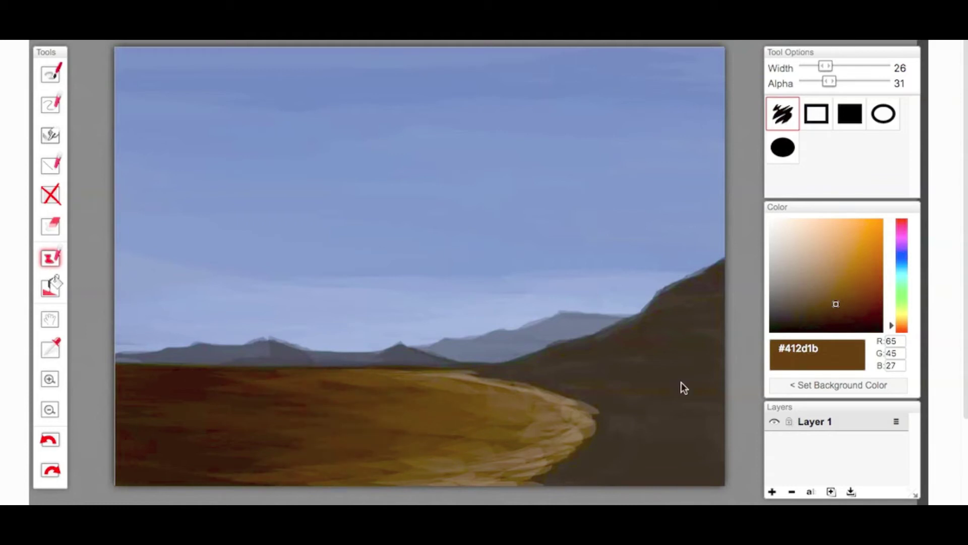
- Blend the hill's base beside the light curve with browns #29190b, #3a2c20 and #3f342a
{"action": "left_click", "coordinate": [853, 314]}
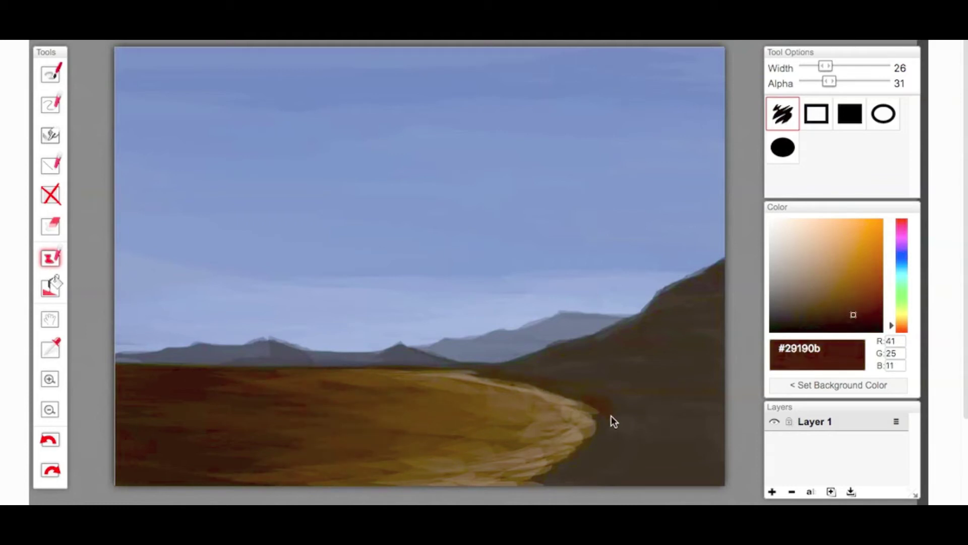
{"action": "mouse_move", "coordinate": [610, 416]}
{"action": "left_mouse_down"}
{"action": "mouse_move", "coordinate": [584, 450]}
{"action": "mouse_move", "coordinate": [527, 465]}
{"action": "mouse_move", "coordinate": [631, 447]}
{"action": "left_mouse_up"}
{"action": "left_click", "coordinate": [822, 306]}
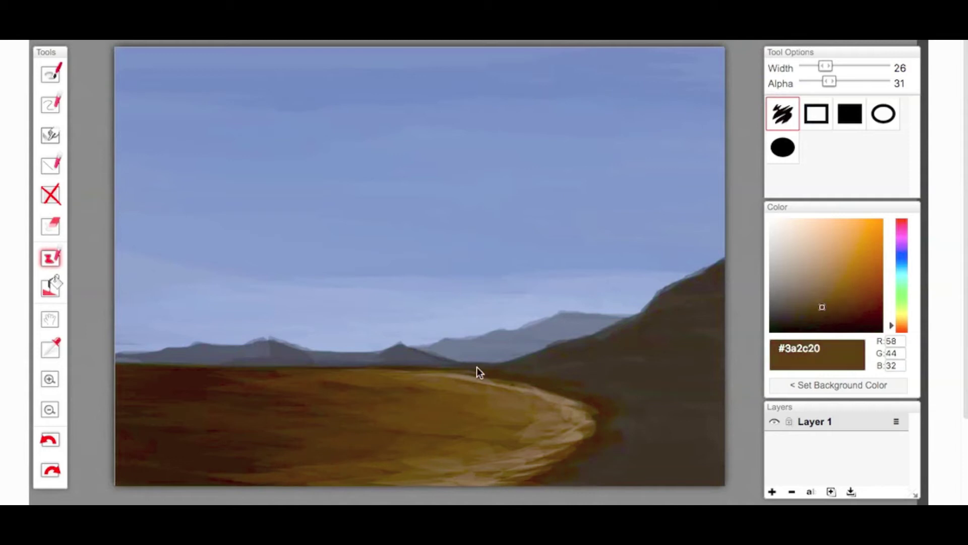
{"action": "mouse_move", "coordinate": [477, 368]}
{"action": "left_mouse_down"}
{"action": "mouse_move", "coordinate": [533, 375]}
{"action": "mouse_move", "coordinate": [625, 419]}
{"action": "left_mouse_up"}
{"action": "left_click", "coordinate": [809, 304]}
{"action": "mouse_move", "coordinate": [474, 368]}
{"action": "left_mouse_down"}
{"action": "mouse_move", "coordinate": [593, 381]}
{"action": "mouse_move", "coordinate": [601, 436]}
{"action": "left_mouse_up"}
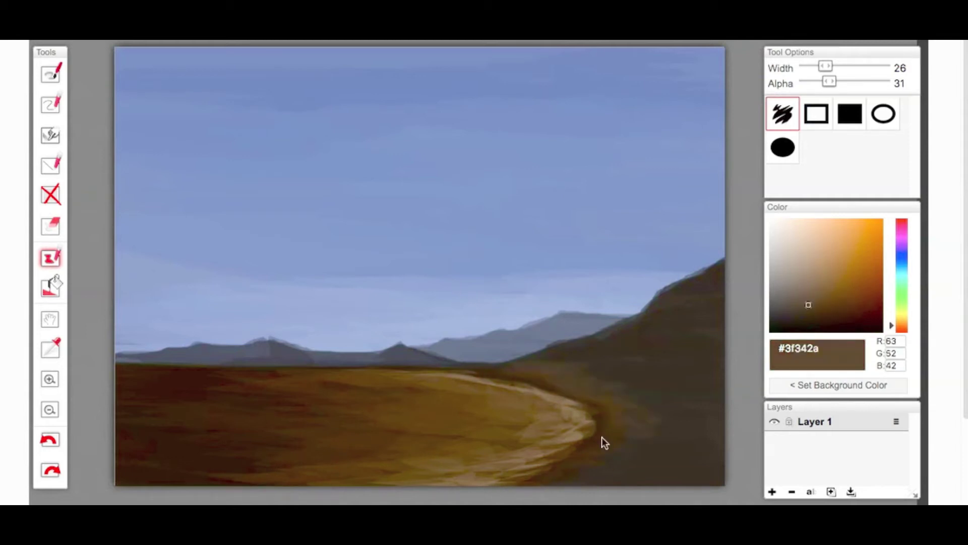
- Shade the hill slope with dark strokes in #18130e and warmer brown strokes in #2e231a
{"action": "left_click", "coordinate": [816, 322]}
{"action": "mouse_move", "coordinate": [734, 252]}
{"action": "left_mouse_down"}
{"action": "mouse_move", "coordinate": [640, 310]}
{"action": "mouse_move", "coordinate": [616, 366]}
{"action": "mouse_move", "coordinate": [521, 367]}
{"action": "mouse_move", "coordinate": [573, 389]}
{"action": "mouse_move", "coordinate": [771, 389]}
{"action": "mouse_move", "coordinate": [665, 454]}
{"action": "left_mouse_up"}
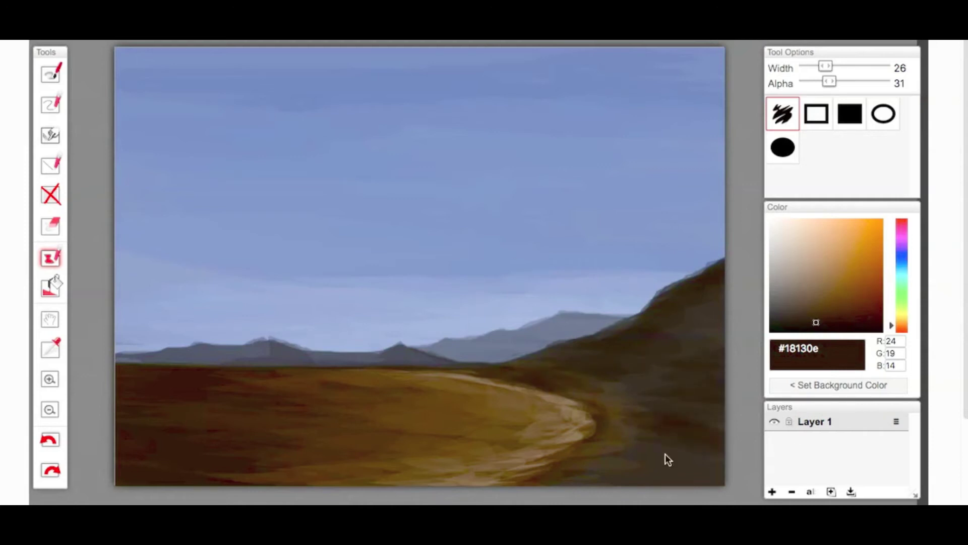
{"action": "left_click", "coordinate": [820, 312]}
{"action": "left_click_drag", "start_coordinate": [711, 292], "coordinate": [597, 383]}
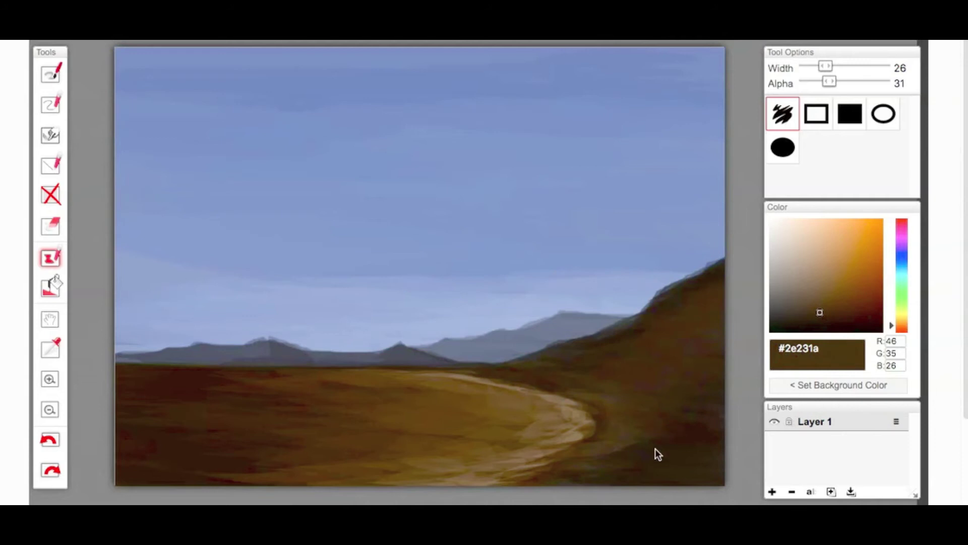
- Paint lighter brown highlights on the hill slope, including #432d1b, and darken its ridge with a colour sampled from the hill
{"action": "left_click", "coordinate": [828, 293]}
{"action": "left_click", "coordinate": [49, 440]}
{"action": "mouse_move", "coordinate": [727, 328]}
{"action": "left_mouse_down"}
{"action": "mouse_move", "coordinate": [629, 328]}
{"action": "mouse_move", "coordinate": [601, 345]}
{"action": "left_mouse_up"}
{"action": "left_click", "coordinate": [837, 303]}
{"action": "left_click_drag", "start_coordinate": [682, 338], "coordinate": [543, 362]}
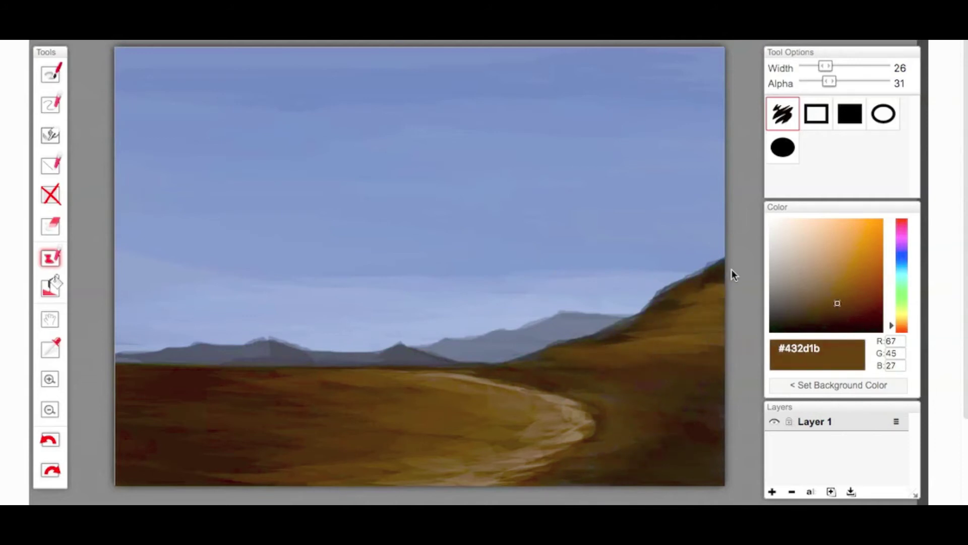
{"action": "left_click", "coordinate": [707, 274], "text": "alt"}
{"action": "mouse_move", "coordinate": [670, 283]}
{"action": "left_mouse_down"}
{"action": "mouse_move", "coordinate": [631, 350]}
{"action": "mouse_move", "coordinate": [462, 367]}
{"action": "left_mouse_up"}
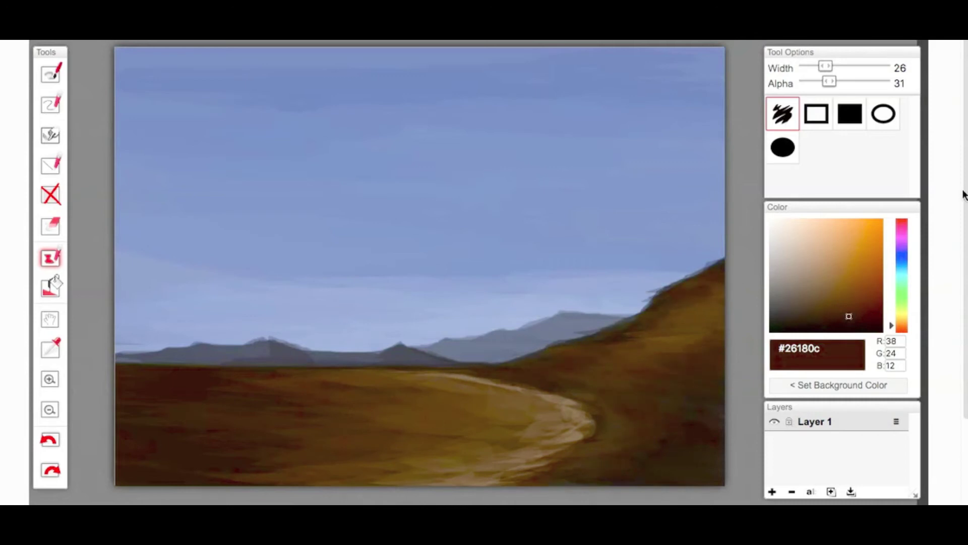
- Add brown strokes to the hill's lower foreground and shadow the curve's outer edge with #180e06
{"action": "left_click", "coordinate": [837, 301]}
{"action": "left_click_drag", "start_coordinate": [709, 422], "coordinate": [603, 480]}
{"action": "left_click", "coordinate": [851, 310]}
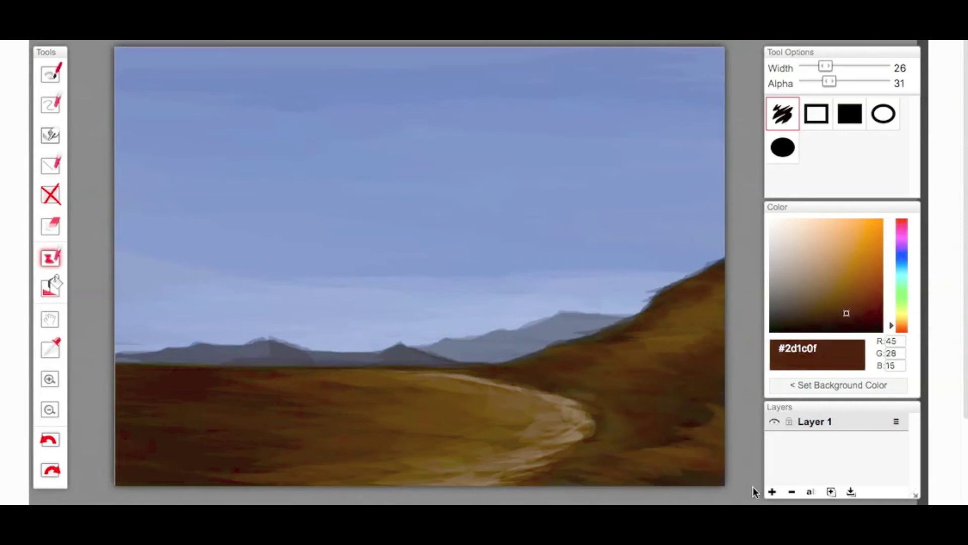
{"action": "left_click", "coordinate": [855, 321]}
{"action": "mouse_move", "coordinate": [574, 396]}
{"action": "left_mouse_down"}
{"action": "mouse_move", "coordinate": [601, 445]}
{"action": "mouse_move", "coordinate": [564, 451]}
{"action": "left_mouse_up"}
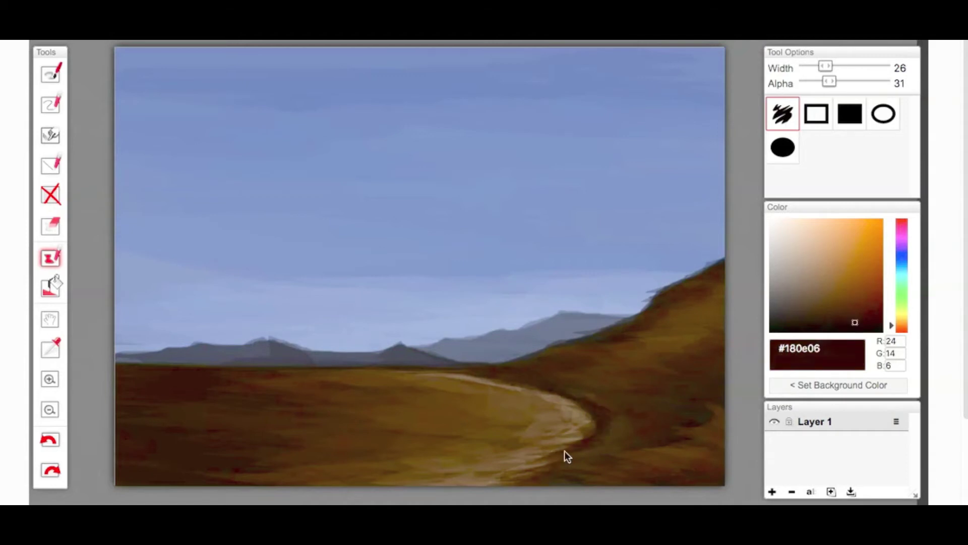
{"action": "left_click_drag", "start_coordinate": [439, 376], "coordinate": [396, 372]}
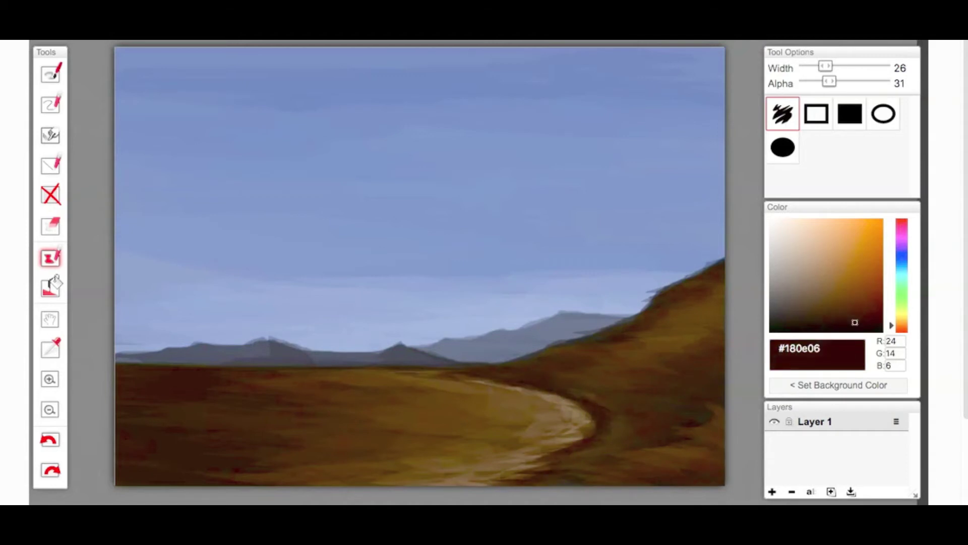
- Paint highlight strokes in #745134 on the lower foreground and hill slope, then sample a brown from the slope
{"action": "left_click", "coordinate": [843, 305]}
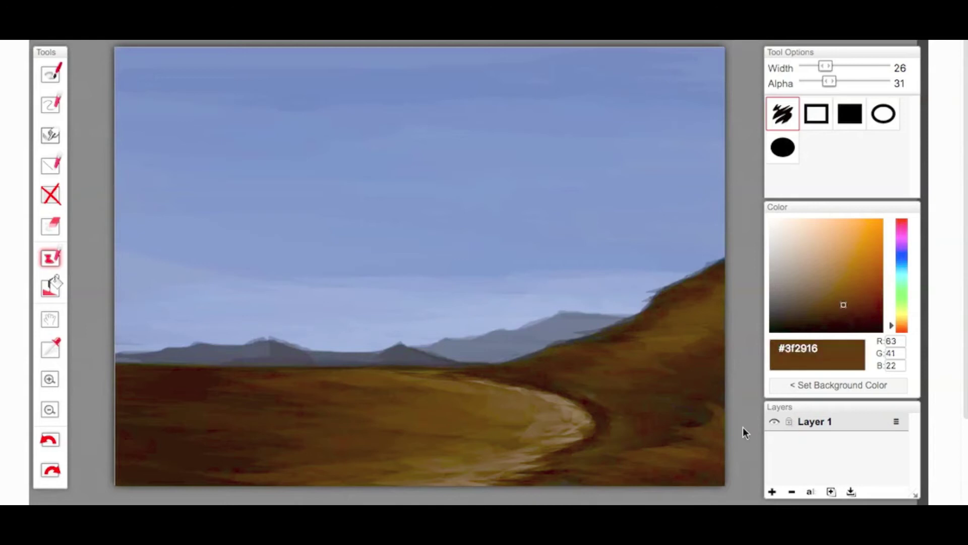
{"action": "left_click", "coordinate": [690, 353], "text": "alt"}
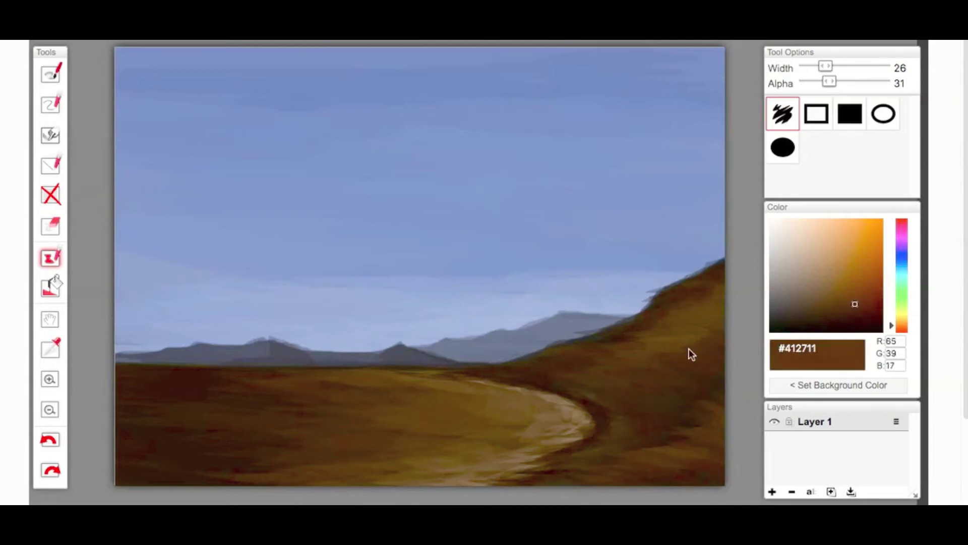
{"action": "left_click", "coordinate": [832, 281]}
{"action": "mouse_move", "coordinate": [705, 415]}
{"action": "left_mouse_down"}
{"action": "mouse_move", "coordinate": [714, 441]}
{"action": "mouse_move", "coordinate": [637, 462]}
{"action": "left_mouse_up"}
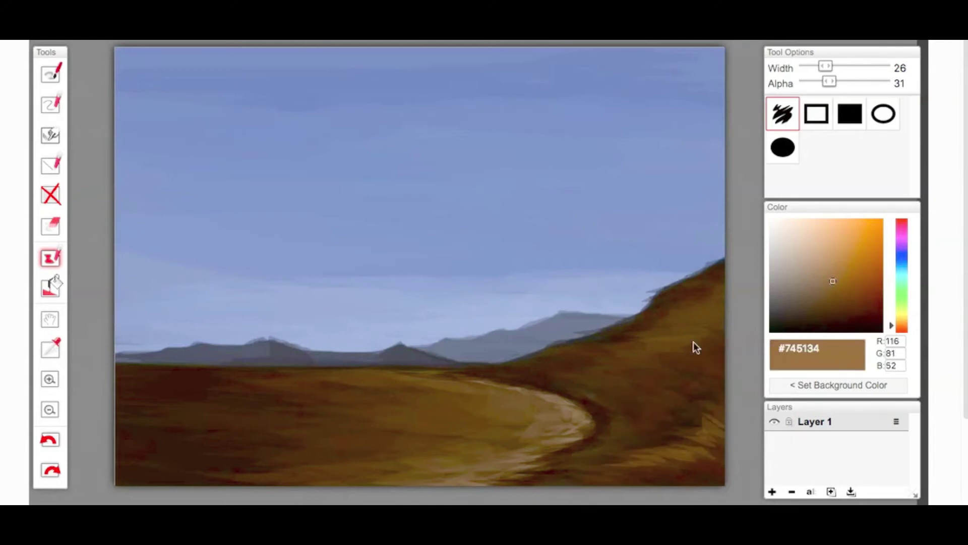
{"action": "left_click_drag", "start_coordinate": [710, 291], "coordinate": [633, 339]}
{"action": "left_click", "coordinate": [713, 298], "text": "alt"}
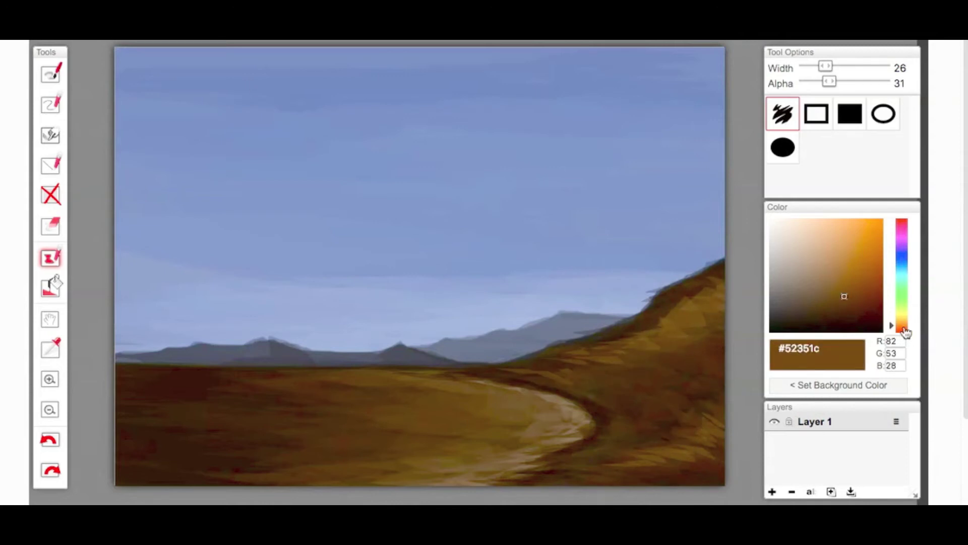
- Paint muted green grass strokes in #7a8f57 along the field's light curved edge
{"action": "left_click_drag", "start_coordinate": [902, 327], "coordinate": [902, 307]}
{"action": "left_click", "coordinate": [814, 269]}
{"action": "left_click_drag", "start_coordinate": [460, 380], "coordinate": [549, 409]}
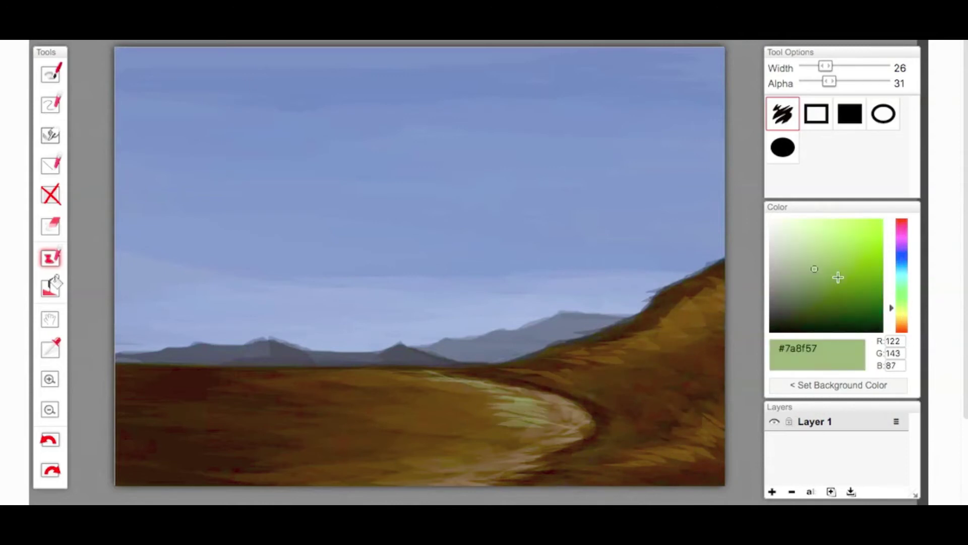
- Paint olive grass strokes in #767235 along the field's light curve and darker #484519 strokes across the middle of the field
{"action": "left_click", "coordinate": [901, 316]}
{"action": "left_click", "coordinate": [832, 280]}
{"action": "mouse_move", "coordinate": [423, 378]}
{"action": "left_mouse_down"}
{"action": "mouse_move", "coordinate": [467, 388]}
{"action": "mouse_move", "coordinate": [432, 449]}
{"action": "mouse_move", "coordinate": [465, 463]}
{"action": "left_mouse_up"}
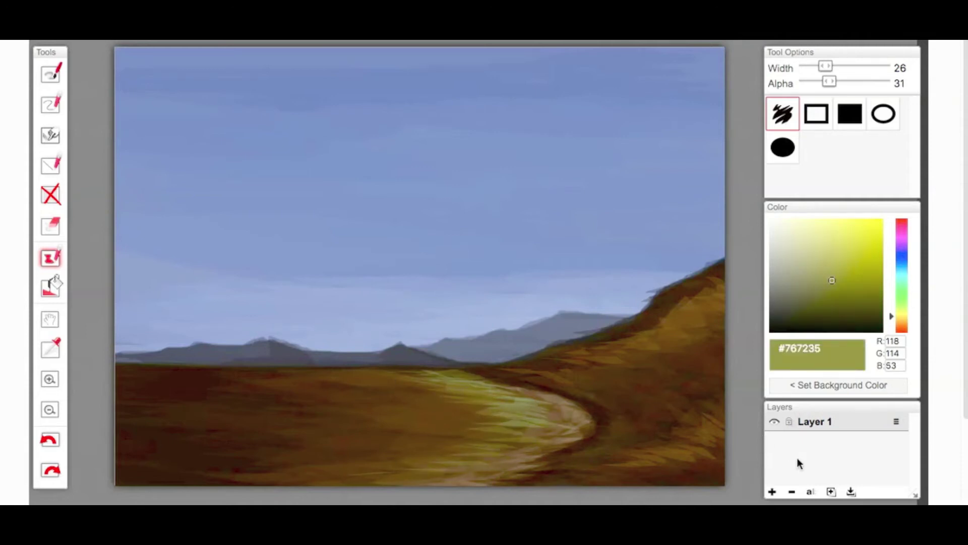
{"action": "left_click", "coordinate": [844, 301]}
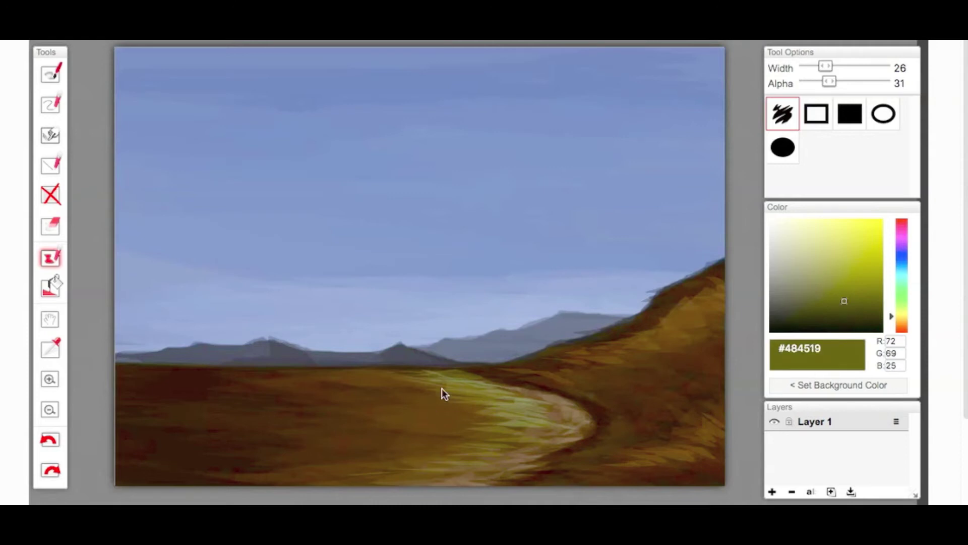
{"action": "mouse_move", "coordinate": [441, 391]}
{"action": "left_mouse_down"}
{"action": "mouse_move", "coordinate": [458, 404]}
{"action": "mouse_move", "coordinate": [403, 472]}
{"action": "left_mouse_up"}
- Paint brown strokes over the left part of the field with colours including #4b3911 at alpha 47
{"action": "left_click", "coordinate": [902, 321]}
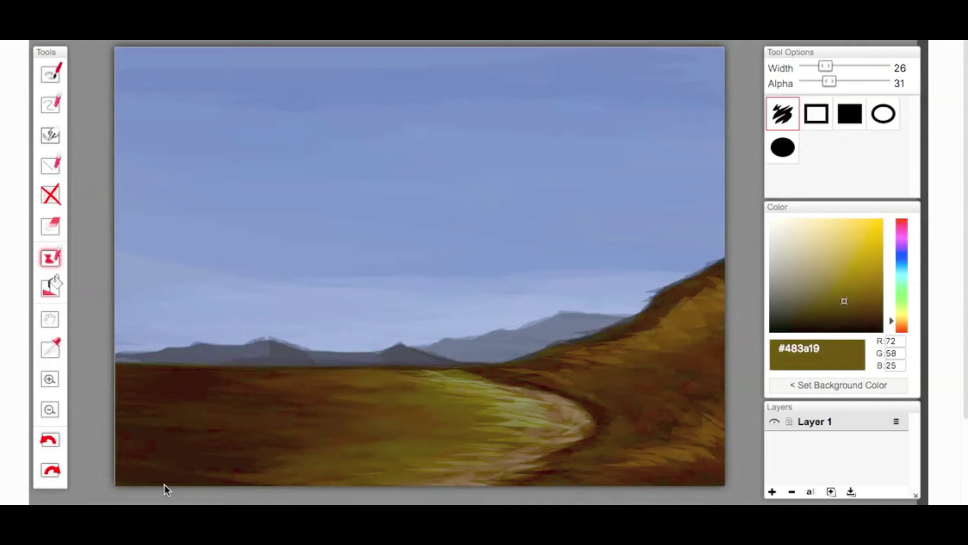
{"action": "left_click", "coordinate": [882, 330]}
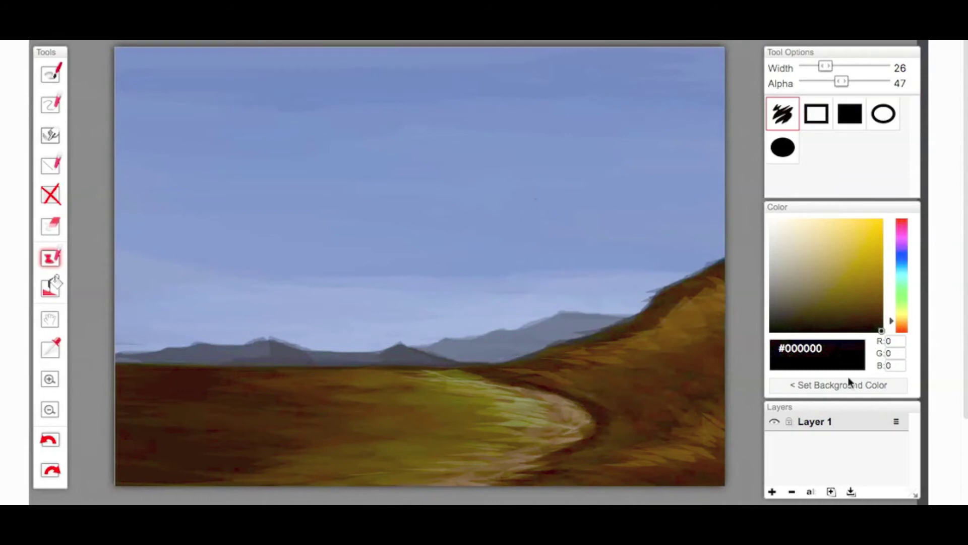
{"action": "left_click", "coordinate": [866, 314]}
{"action": "mouse_move", "coordinate": [134, 401]}
{"action": "left_mouse_down"}
{"action": "mouse_move", "coordinate": [208, 468]}
{"action": "mouse_move", "coordinate": [121, 469]}
{"action": "left_mouse_up"}
{"action": "left_click", "coordinate": [859, 299]}
{"action": "left_click_drag", "start_coordinate": [242, 372], "coordinate": [125, 392]}
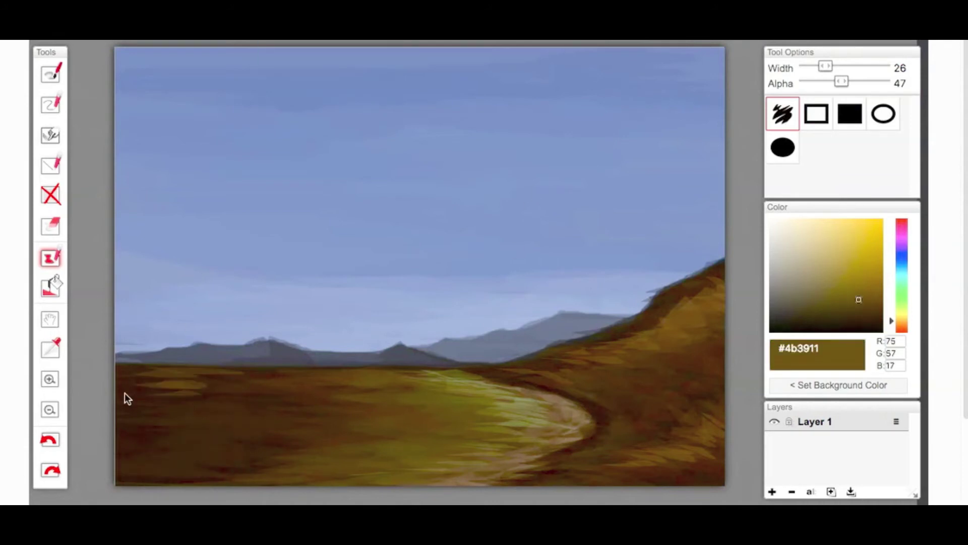
- Darken the field's far left and its edge below the horizon with dark browns, including #2b2007 and #2e2207
{"action": "left_click", "coordinate": [865, 314]}
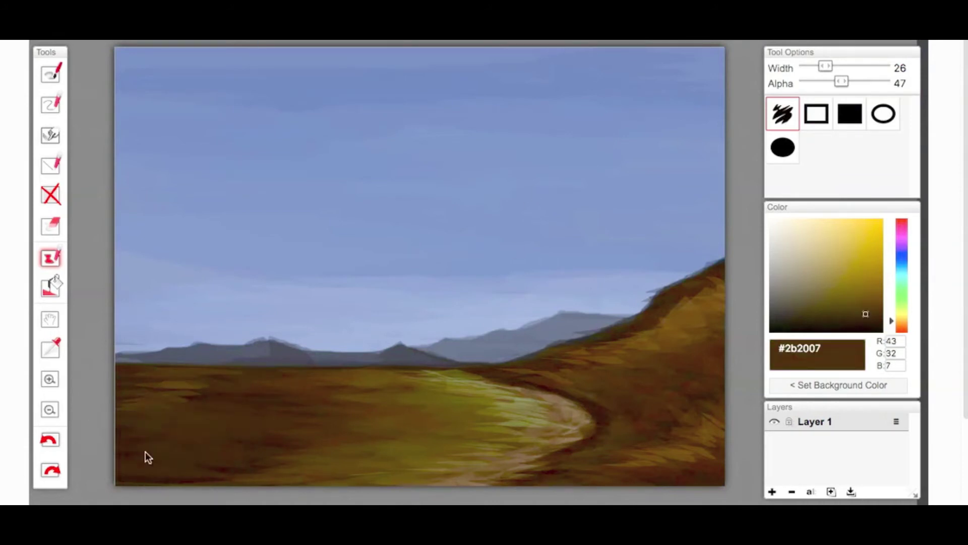
{"action": "left_click", "coordinate": [873, 325]}
{"action": "left_click_drag", "start_coordinate": [151, 391], "coordinate": [343, 374]}
{"action": "mouse_move", "coordinate": [343, 373]}
{"action": "left_mouse_down"}
{"action": "mouse_move", "coordinate": [170, 409]}
{"action": "mouse_move", "coordinate": [266, 411]}
{"action": "mouse_move", "coordinate": [295, 386]}
{"action": "left_mouse_up"}
{"action": "left_click", "coordinate": [865, 312]}
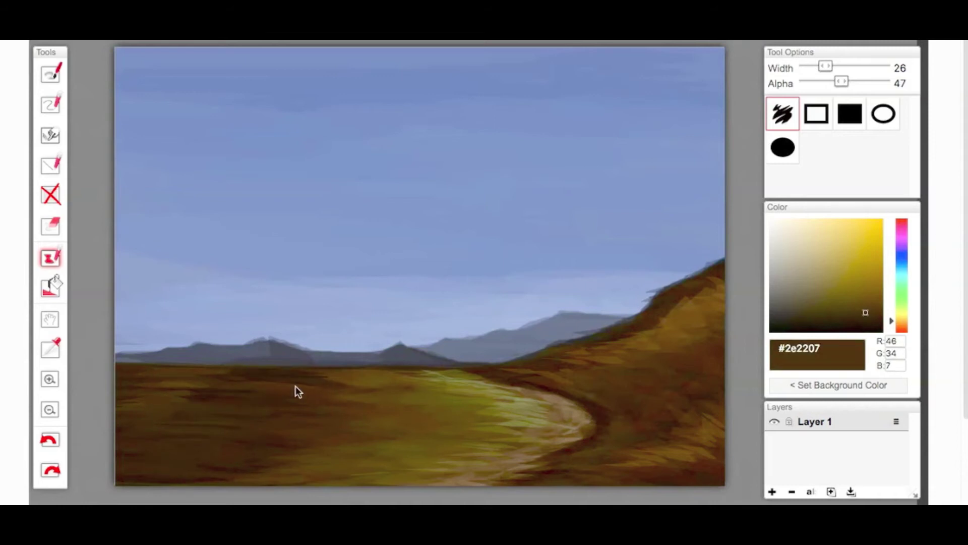
- Paint thin cloud streaks across the sky in pale blue #c2c9ef at alpha 27
{"action": "left_click", "coordinate": [902, 260]}
{"action": "left_click", "coordinate": [791, 226]}
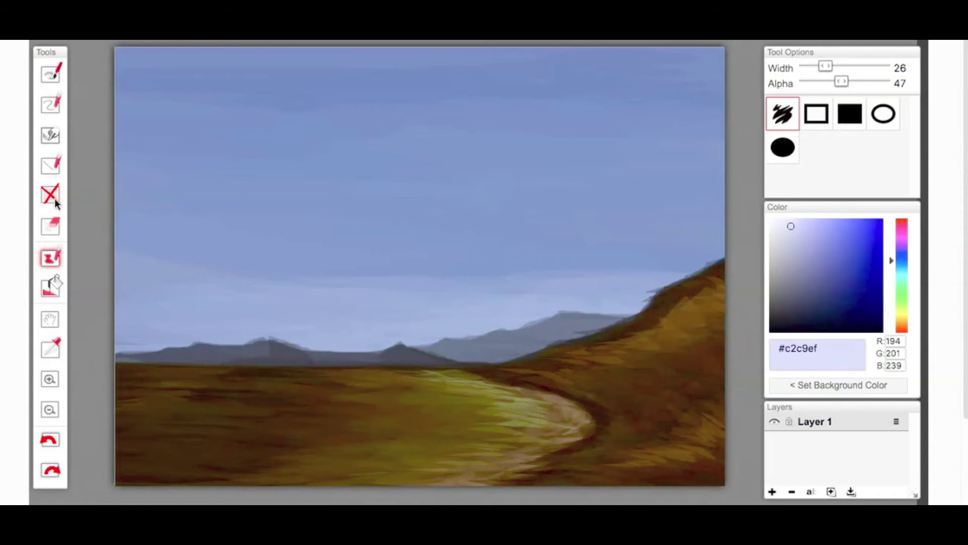
{"action": "left_click_drag", "start_coordinate": [841, 81], "coordinate": [826, 81]}
{"action": "left_click_drag", "start_coordinate": [213, 108], "coordinate": [371, 119]}
{"action": "left_click_drag", "start_coordinate": [411, 93], "coordinate": [525, 84]}
{"action": "left_click_drag", "start_coordinate": [172, 94], "coordinate": [354, 98]}
{"action": "left_click_drag", "start_coordinate": [628, 212], "coordinate": [439, 217]}
{"action": "left_click_drag", "start_coordinate": [419, 273], "coordinate": [401, 274]}
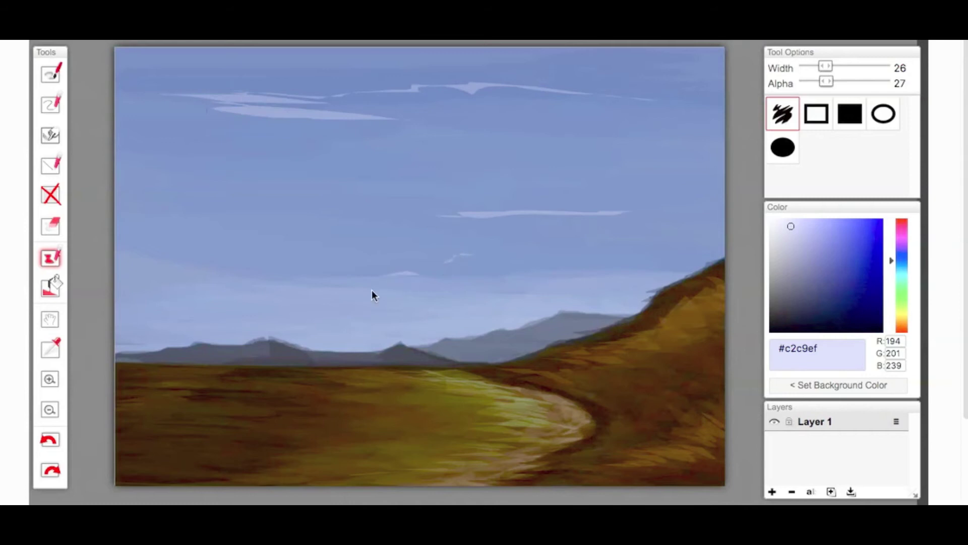
{"action": "mouse_move", "coordinate": [366, 315]}
{"action": "left_mouse_down"}
{"action": "mouse_move", "coordinate": [332, 317]}
{"action": "mouse_move", "coordinate": [363, 322]}
{"action": "left_mouse_up"}
{"action": "left_click_drag", "start_coordinate": [558, 270], "coordinate": [386, 270]}
- Spread fainter, longer cloud wisps over the sky at alpha 18, adding strokes in #8c96ce
{"action": "left_click_drag", "start_coordinate": [826, 81], "coordinate": [820, 81]}
{"action": "mouse_move", "coordinate": [705, 73]}
{"action": "left_mouse_down"}
{"action": "mouse_move", "coordinate": [420, 59]}
{"action": "mouse_move", "coordinate": [611, 68]}
{"action": "left_mouse_up"}
{"action": "left_click_drag", "start_coordinate": [607, 124], "coordinate": [174, 125]}
{"action": "left_click_drag", "start_coordinate": [135, 174], "coordinate": [513, 159]}
{"action": "mouse_move", "coordinate": [698, 220]}
{"action": "left_mouse_down"}
{"action": "mouse_move", "coordinate": [268, 226]}
{"action": "mouse_move", "coordinate": [472, 225]}
{"action": "left_mouse_up"}
{"action": "left_click", "coordinate": [805, 240]}
{"action": "left_click_drag", "start_coordinate": [404, 207], "coordinate": [169, 201]}
{"action": "left_click_drag", "start_coordinate": [430, 94], "coordinate": [557, 96]}
{"action": "left_click_drag", "start_coordinate": [702, 81], "coordinate": [283, 103]}
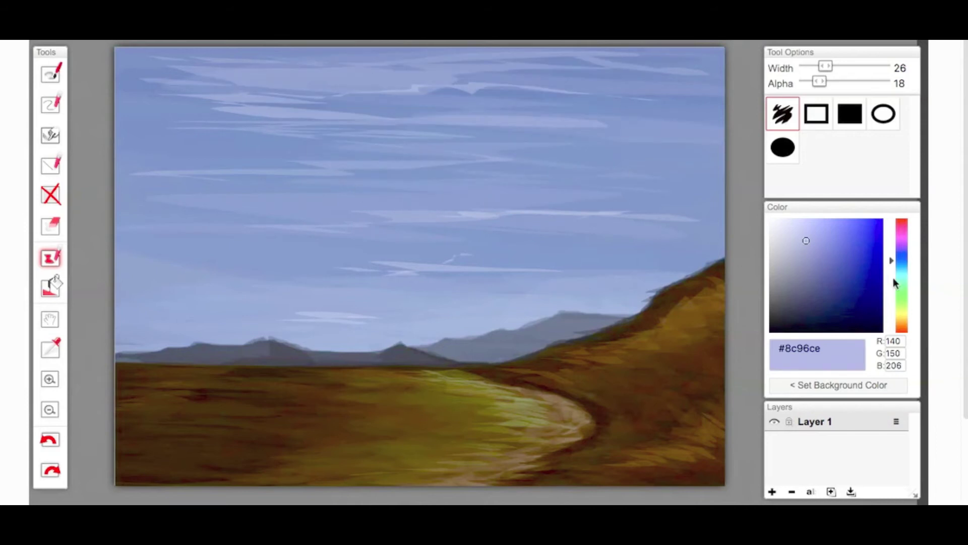
- Tint the sky between the clouds with deeper blue and violet strokes, including #7f51ef at alpha 22
{"action": "left_click", "coordinate": [840, 244]}
{"action": "left_click_drag", "start_coordinate": [413, 179], "coordinate": [432, 238]}
{"action": "left_click", "coordinate": [903, 252]}
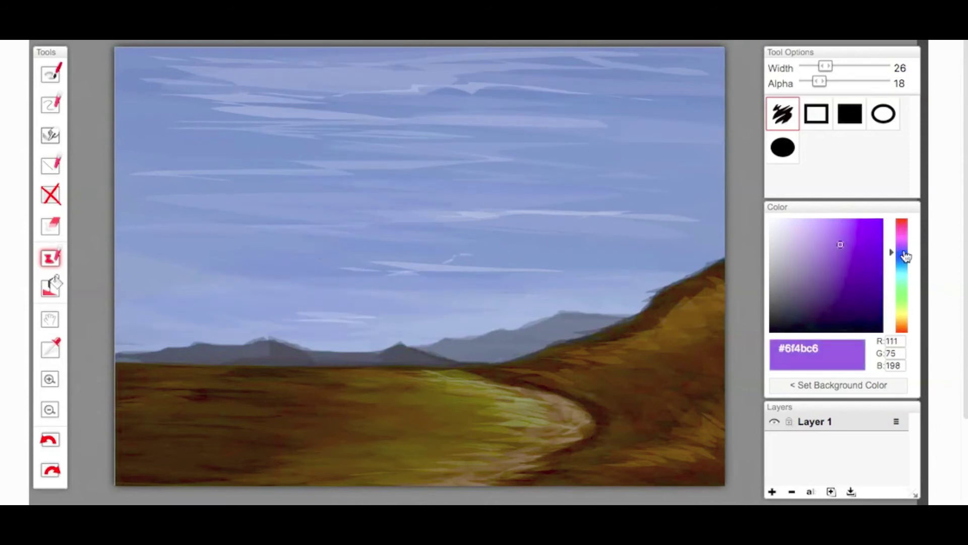
{"action": "left_click", "coordinate": [845, 226]}
{"action": "left_click_drag", "start_coordinate": [821, 82], "coordinate": [824, 82]}
{"action": "mouse_move", "coordinate": [691, 98]}
{"action": "left_mouse_down"}
{"action": "mouse_move", "coordinate": [214, 102]}
{"action": "mouse_move", "coordinate": [445, 165]}
{"action": "mouse_move", "coordinate": [621, 190]}
{"action": "left_mouse_up"}
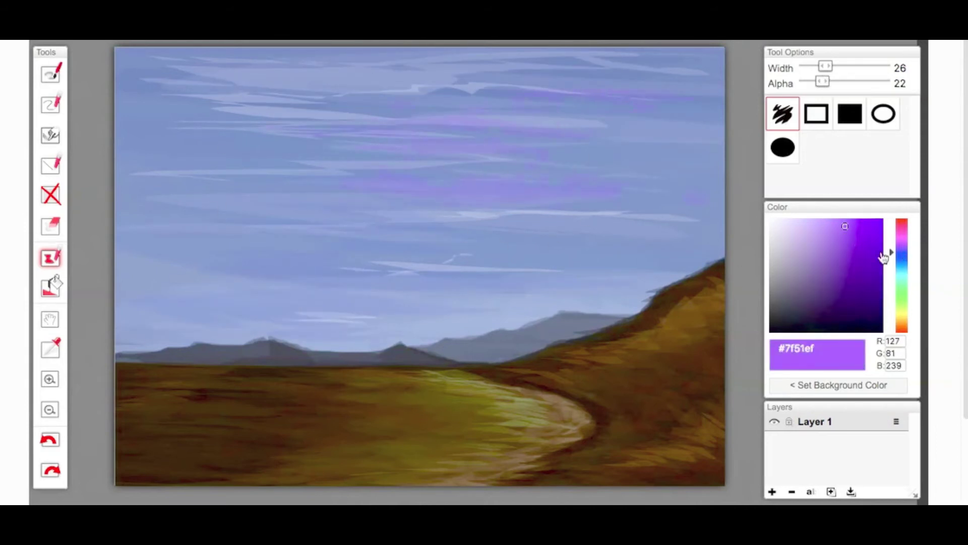
- Add lighter violet streaks in #a47eff through the middle and lower sky, and set the colour to light blue #8aa6f4
{"action": "left_click", "coordinate": [828, 219]}
{"action": "mouse_move", "coordinate": [506, 164]}
{"action": "left_mouse_down"}
{"action": "mouse_move", "coordinate": [262, 226]}
{"action": "mouse_move", "coordinate": [464, 221]}
{"action": "mouse_move", "coordinate": [350, 326]}
{"action": "mouse_move", "coordinate": [642, 251]}
{"action": "left_mouse_up"}
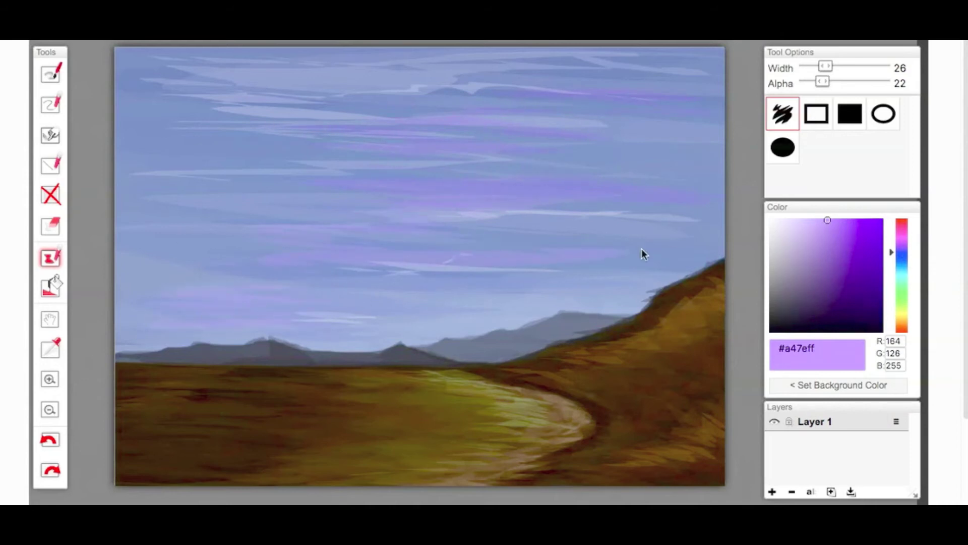
{"action": "left_click", "coordinate": [819, 252]}
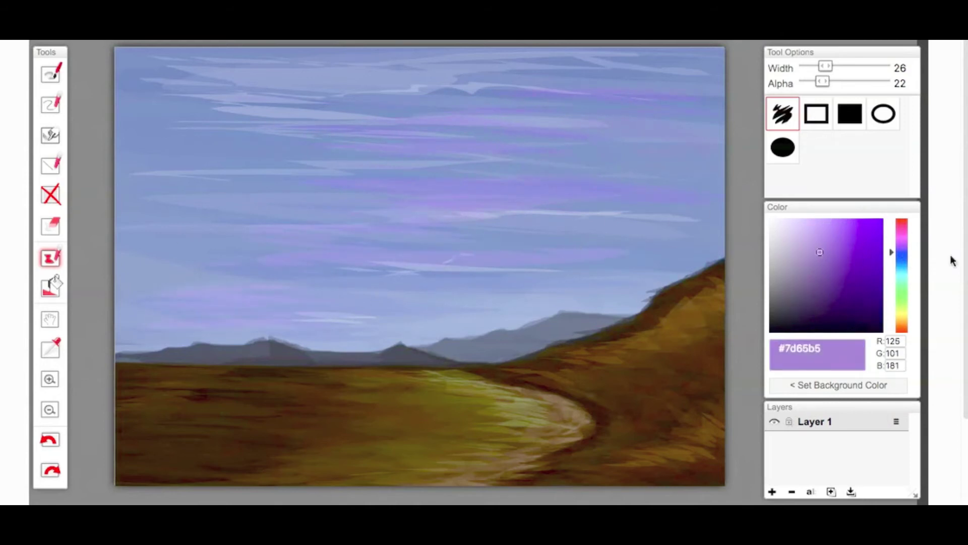
{"action": "left_click", "coordinate": [902, 262]}
{"action": "left_click", "coordinate": [819, 224]}
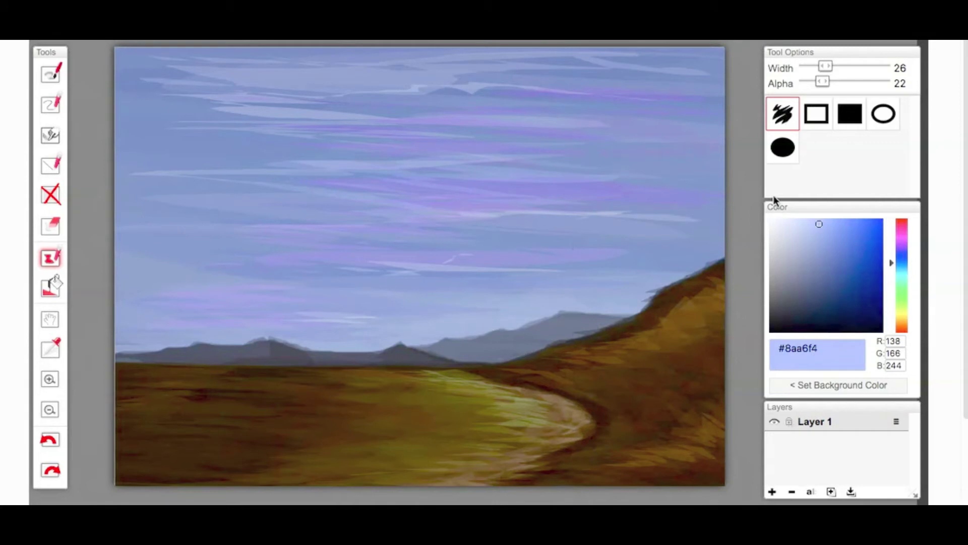
- Shade the distant mountains with #2d2f34 at alpha 56, and undo the last stroke on the right-hand range
{"action": "left_click", "coordinate": [881, 330]}
{"action": "left_click_drag", "start_coordinate": [822, 81], "coordinate": [849, 81]}
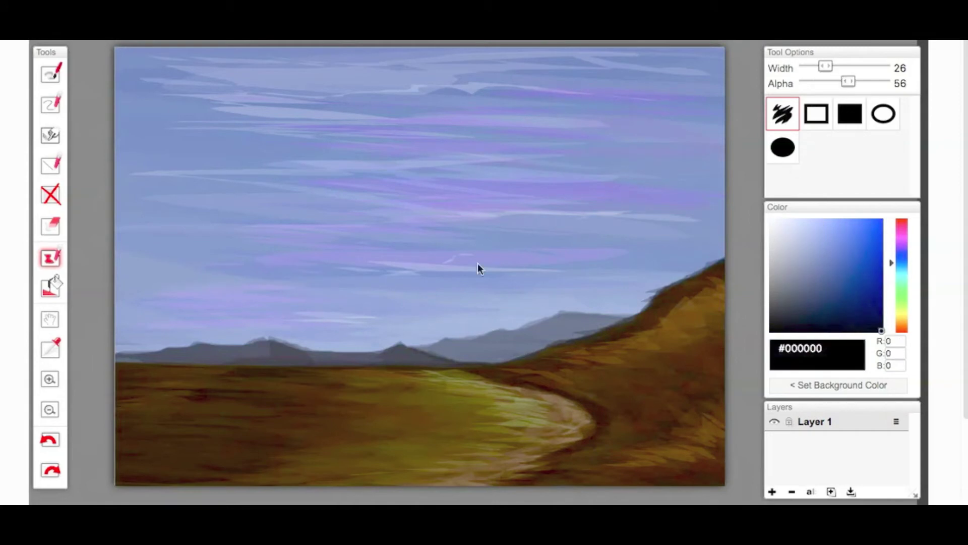
{"action": "left_click", "coordinate": [783, 309]}
{"action": "left_click_drag", "start_coordinate": [238, 350], "coordinate": [187, 355]}
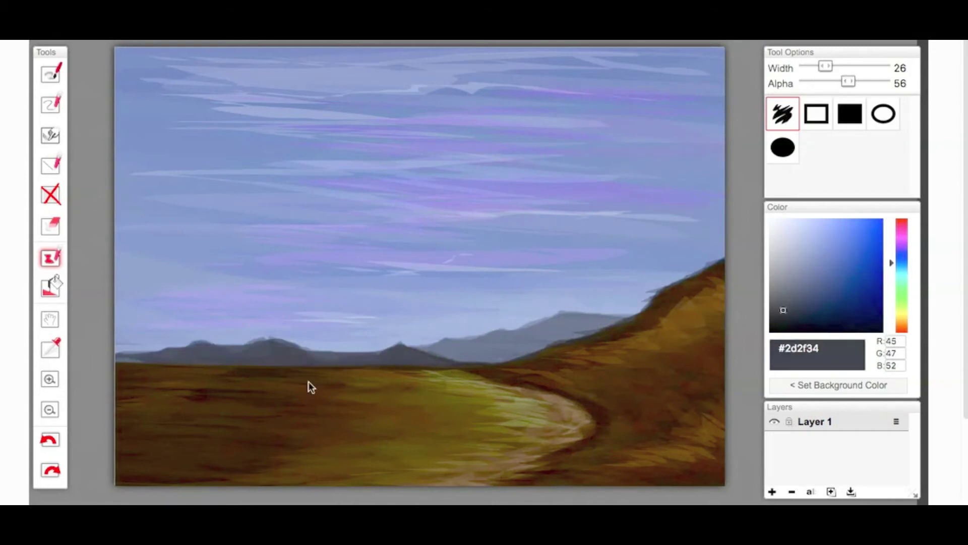
{"action": "left_click_drag", "start_coordinate": [615, 320], "coordinate": [520, 348]}
{"action": "left_click", "coordinate": [49, 438]}
- Paint a large oval in black at alpha 45 in the sky's upper left, with a short stub at its base
{"action": "left_click", "coordinate": [881, 330]}
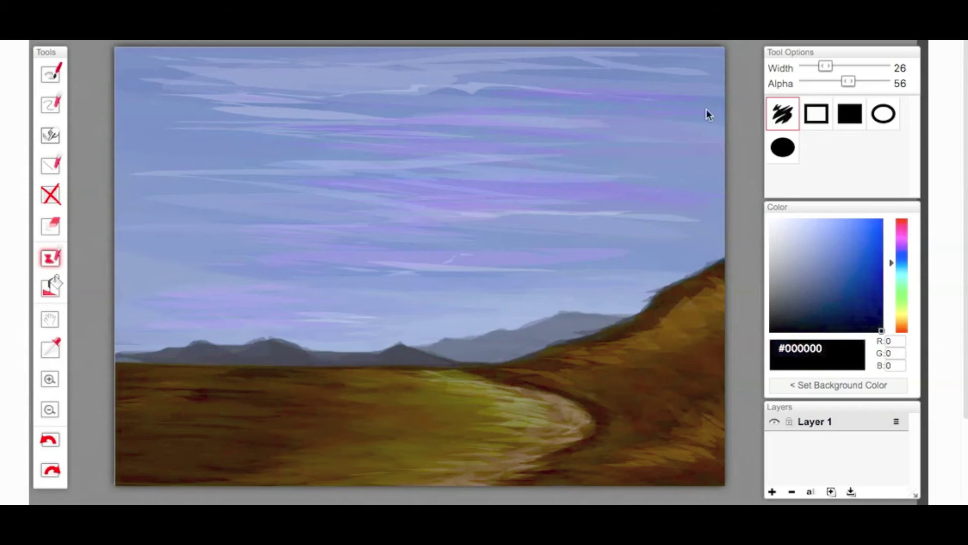
{"action": "mouse_move", "coordinate": [183, 107]}
{"action": "left_mouse_down"}
{"action": "mouse_move", "coordinate": [224, 103]}
{"action": "mouse_move", "coordinate": [245, 137]}
{"action": "left_mouse_up"}
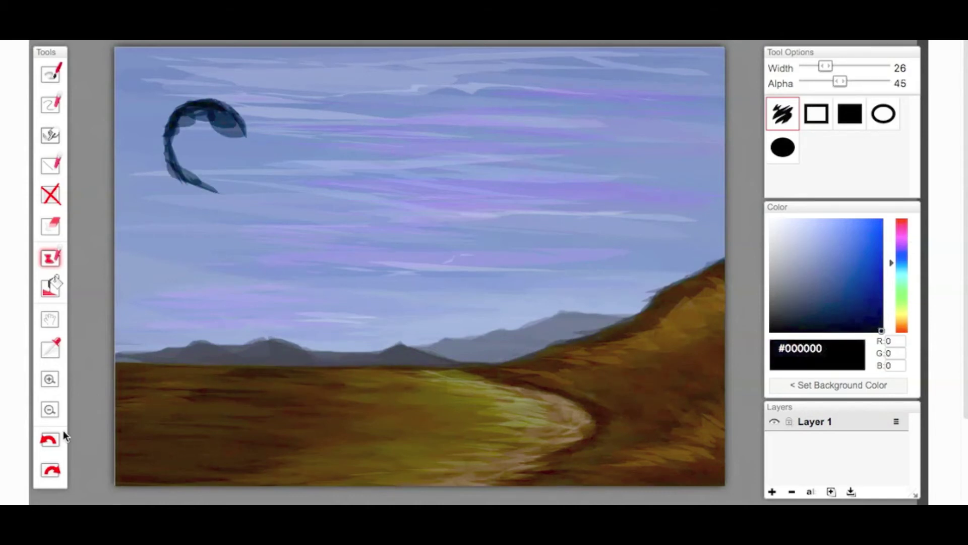
{"action": "left_click_drag", "start_coordinate": [178, 167], "coordinate": [221, 201]}
{"action": "left_click_drag", "start_coordinate": [236, 115], "coordinate": [256, 208]}
{"action": "mouse_move", "coordinate": [196, 115]}
{"action": "left_mouse_down"}
{"action": "mouse_move", "coordinate": [165, 138]}
{"action": "mouse_move", "coordinate": [295, 230]}
{"action": "left_mouse_up"}
- Extend a twisting black limb from the oval diagonally down to the field, thickening it into a curved trunk
{"action": "left_click_drag", "start_coordinate": [221, 190], "coordinate": [386, 285]}
{"action": "left_click_drag", "start_coordinate": [328, 255], "coordinate": [417, 304]}
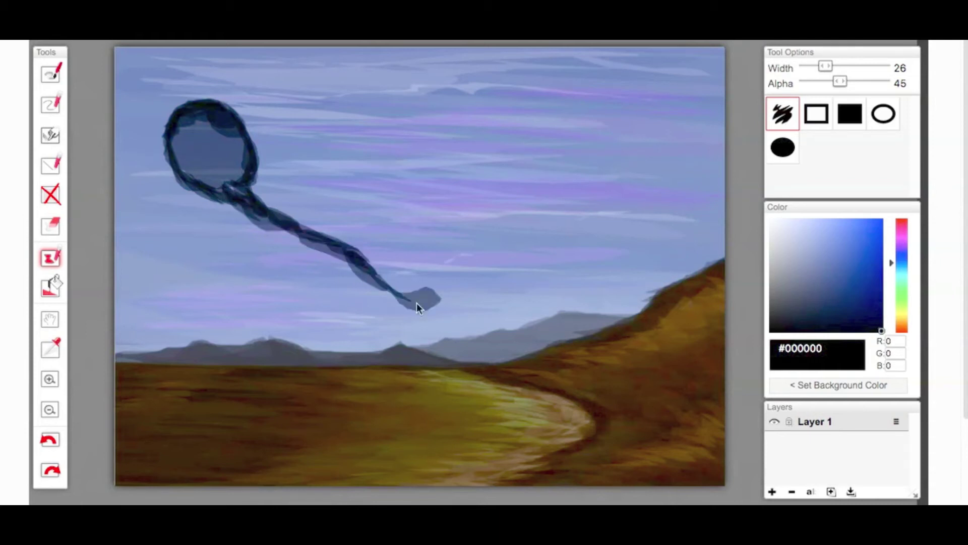
{"action": "left_click_drag", "start_coordinate": [254, 212], "coordinate": [418, 309]}
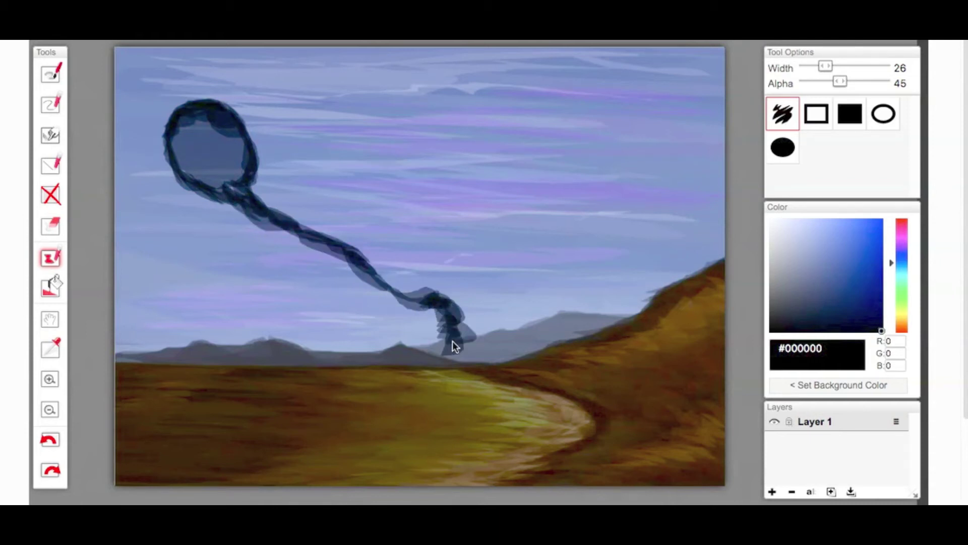
{"action": "left_click_drag", "start_coordinate": [442, 384], "coordinate": [460, 371]}
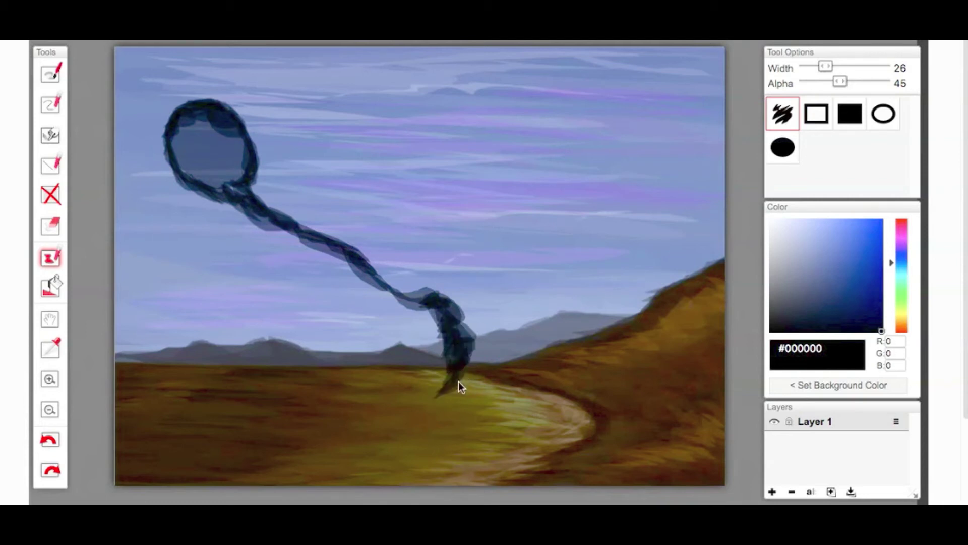
{"action": "mouse_move", "coordinate": [395, 299]}
{"action": "left_mouse_down"}
{"action": "mouse_move", "coordinate": [413, 295]}
{"action": "mouse_move", "coordinate": [466, 365]}
{"action": "left_mouse_up"}
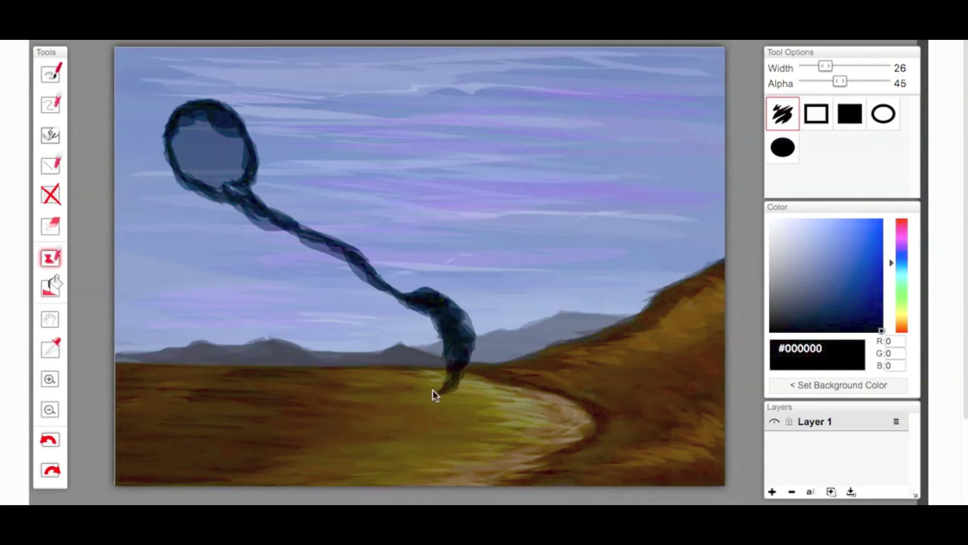
- Paint spreading roots at the trunk's base and thicken the slanting limb up to the oval
{"action": "mouse_move", "coordinate": [365, 416]}
{"action": "left_mouse_down"}
{"action": "mouse_move", "coordinate": [456, 380]}
{"action": "mouse_move", "coordinate": [446, 388]}
{"action": "left_mouse_up"}
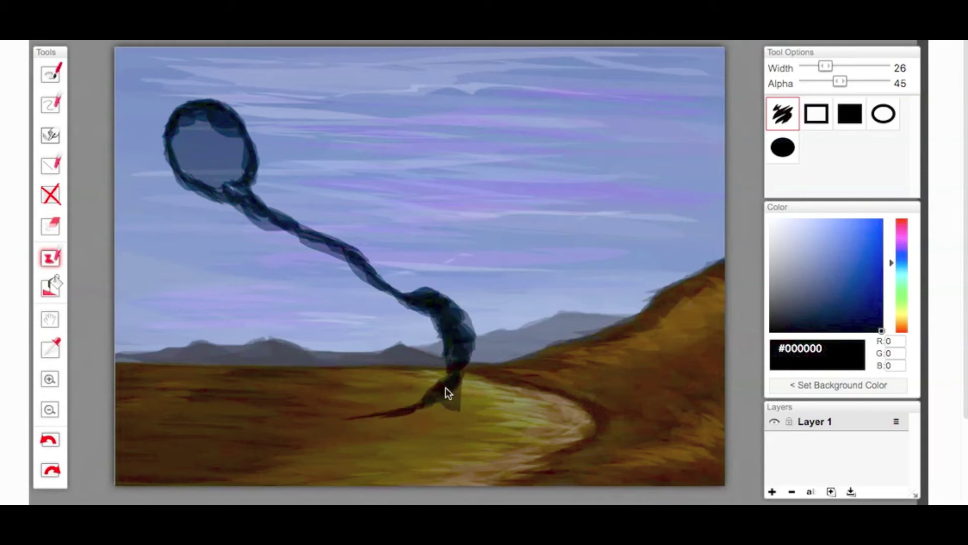
{"action": "mouse_move", "coordinate": [491, 421]}
{"action": "left_mouse_down"}
{"action": "mouse_move", "coordinate": [420, 410]}
{"action": "mouse_move", "coordinate": [346, 424]}
{"action": "left_mouse_up"}
{"action": "mouse_move", "coordinate": [464, 420]}
{"action": "left_mouse_down"}
{"action": "mouse_move", "coordinate": [507, 443]}
{"action": "mouse_move", "coordinate": [467, 420]}
{"action": "left_mouse_up"}
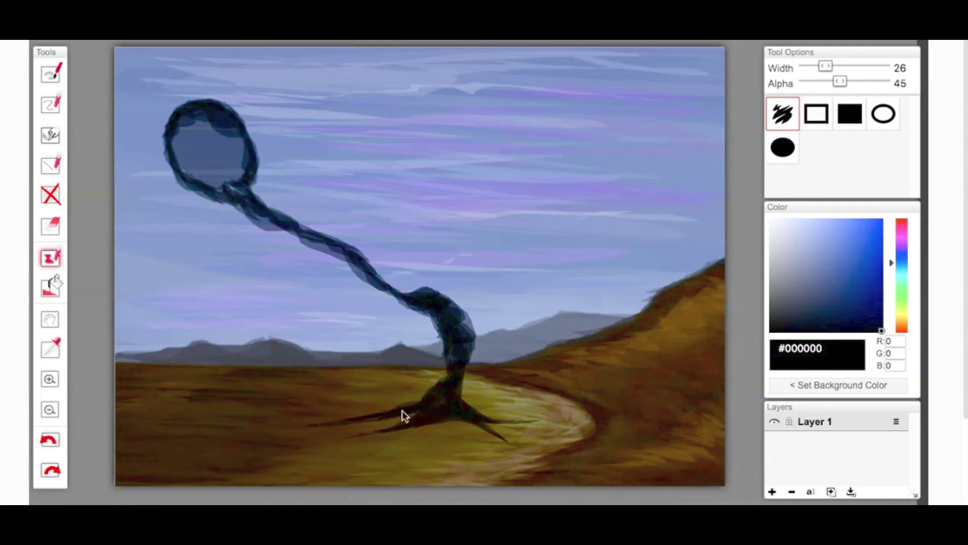
{"action": "mouse_move", "coordinate": [401, 410]}
{"action": "left_mouse_down"}
{"action": "mouse_move", "coordinate": [430, 401]}
{"action": "mouse_move", "coordinate": [366, 276]}
{"action": "left_mouse_up"}
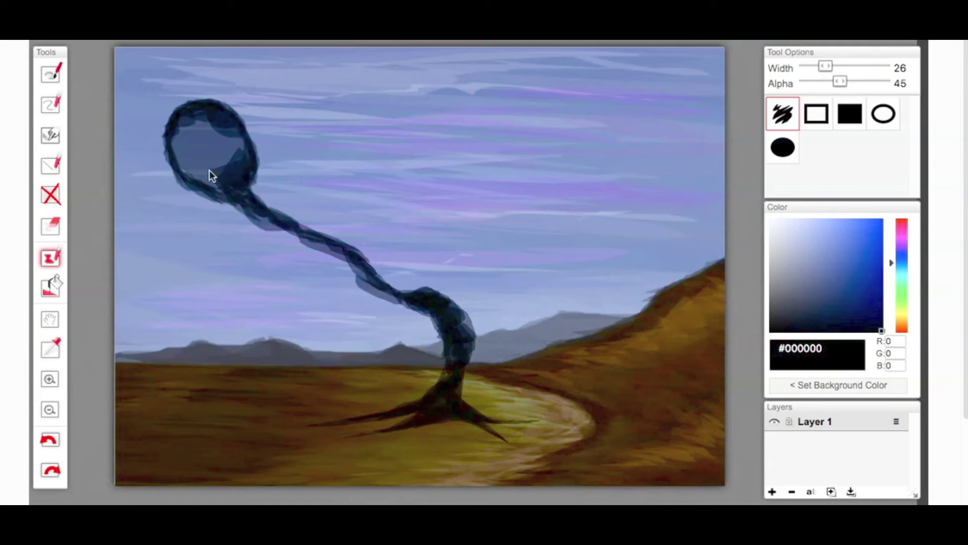
{"action": "mouse_move", "coordinate": [210, 172]}
{"action": "left_mouse_down"}
{"action": "mouse_move", "coordinate": [337, 246]}
{"action": "mouse_move", "coordinate": [293, 231]}
{"action": "left_mouse_up"}
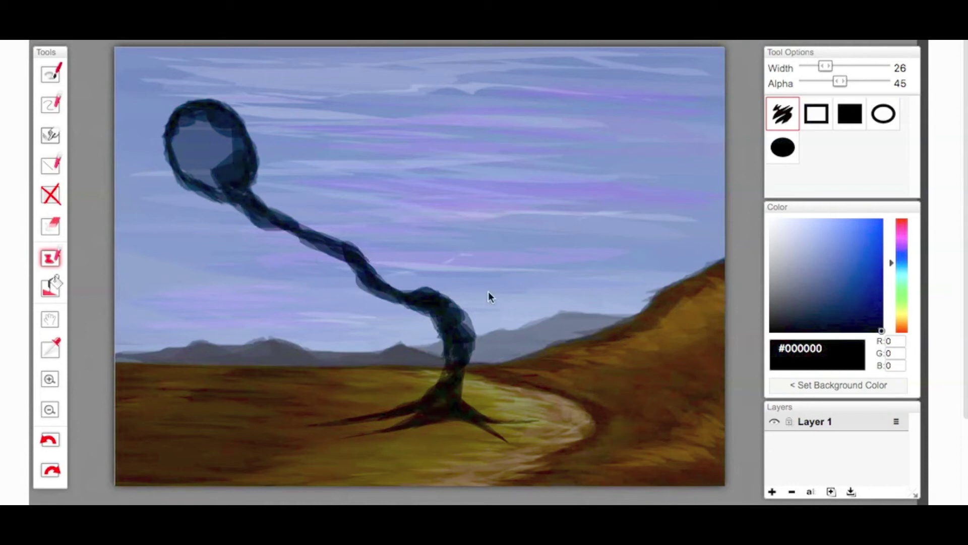
- Undo the first stroke for a second branch and repaint it from the trunk up to a small filled black oval
{"action": "mouse_move", "coordinate": [419, 261]}
{"action": "left_mouse_down"}
{"action": "mouse_move", "coordinate": [455, 316]}
{"action": "mouse_move", "coordinate": [297, 93]}
{"action": "left_mouse_up"}
{"action": "left_click", "coordinate": [49, 434]}
{"action": "left_click_drag", "start_coordinate": [350, 159], "coordinate": [431, 277]}
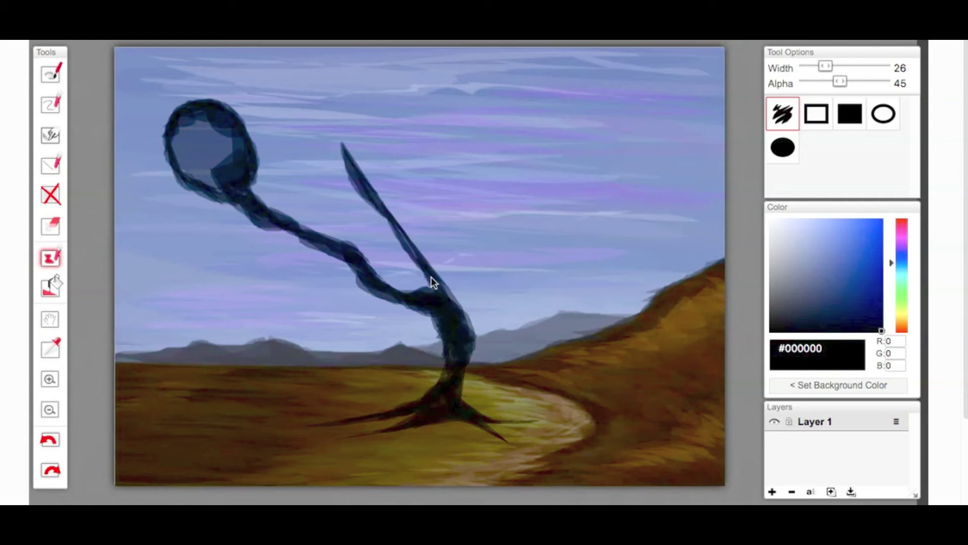
{"action": "left_click_drag", "start_coordinate": [335, 108], "coordinate": [351, 161]}
{"action": "mouse_move", "coordinate": [358, 83]}
{"action": "left_mouse_down"}
{"action": "mouse_move", "coordinate": [331, 121]}
{"action": "mouse_move", "coordinate": [360, 84]}
{"action": "left_mouse_up"}
{"action": "left_click_drag", "start_coordinate": [347, 155], "coordinate": [343, 126]}
- Fill the large oval with black and link it to the small upper oval with a curved branch
{"action": "mouse_move", "coordinate": [235, 171]}
{"action": "left_mouse_down"}
{"action": "mouse_move", "coordinate": [217, 131]}
{"action": "mouse_move", "coordinate": [252, 207]}
{"action": "left_mouse_up"}
{"action": "mouse_move", "coordinate": [244, 143]}
{"action": "left_mouse_down"}
{"action": "mouse_move", "coordinate": [294, 107]}
{"action": "mouse_move", "coordinate": [265, 117]}
{"action": "left_mouse_up"}
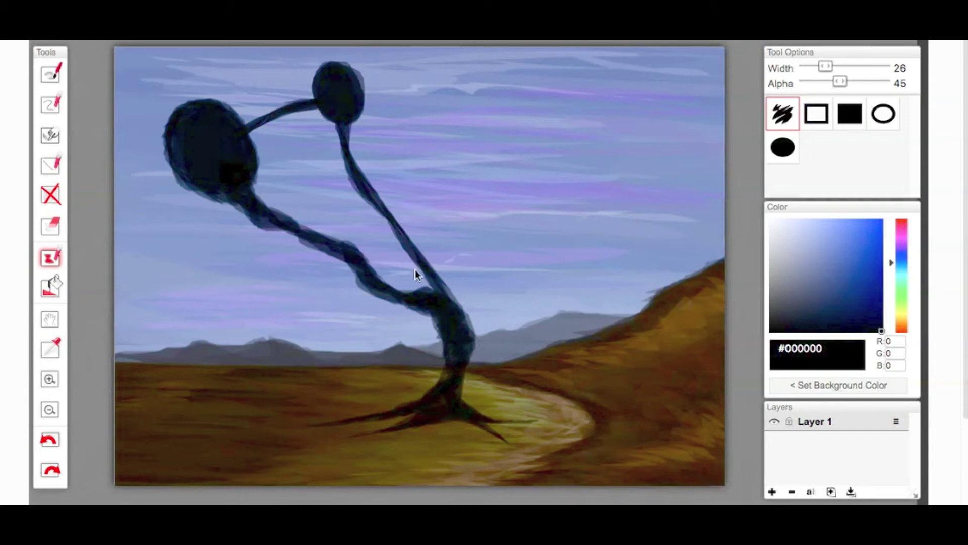
- Add longer tapering black roots around the trunk's base, undoing the strokes that do not fit
{"action": "left_click_drag", "start_coordinate": [392, 432], "coordinate": [310, 439]}
{"action": "left_click", "coordinate": [41, 437]}
{"action": "left_click_drag", "start_coordinate": [423, 414], "coordinate": [290, 451]}
{"action": "mouse_move", "coordinate": [461, 421]}
{"action": "left_mouse_down"}
{"action": "mouse_move", "coordinate": [349, 465]}
{"action": "mouse_move", "coordinate": [439, 427]}
{"action": "left_mouse_up"}
{"action": "left_click", "coordinate": [49, 438]}
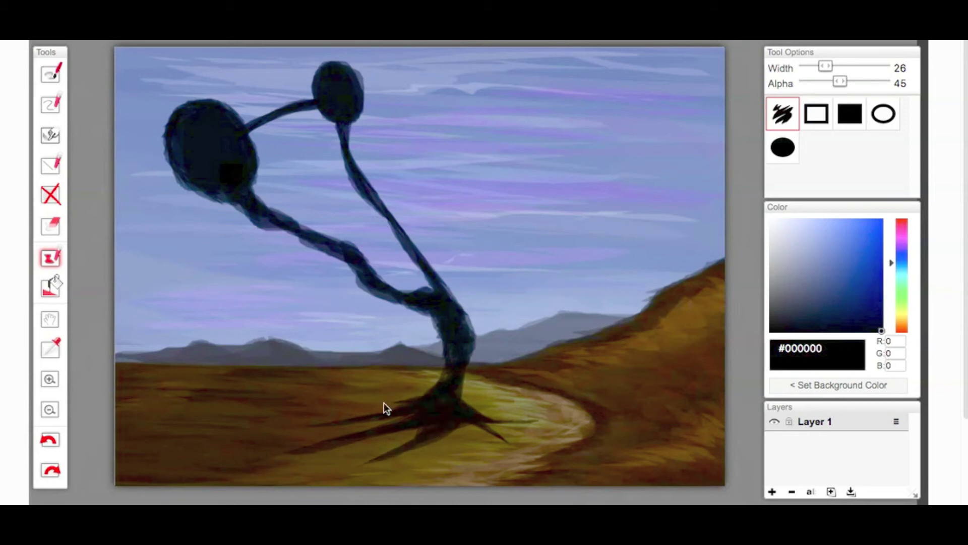
{"action": "left_click_drag", "start_coordinate": [447, 383], "coordinate": [515, 409]}
- Paint a branch from the large oval down through another small black oval to a thin leg with spreading roots
{"action": "mouse_move", "coordinate": [252, 217]}
{"action": "left_mouse_down"}
{"action": "mouse_move", "coordinate": [176, 164]}
{"action": "mouse_move", "coordinate": [152, 289]}
{"action": "mouse_move", "coordinate": [143, 240]}
{"action": "mouse_move", "coordinate": [177, 210]}
{"action": "left_mouse_up"}
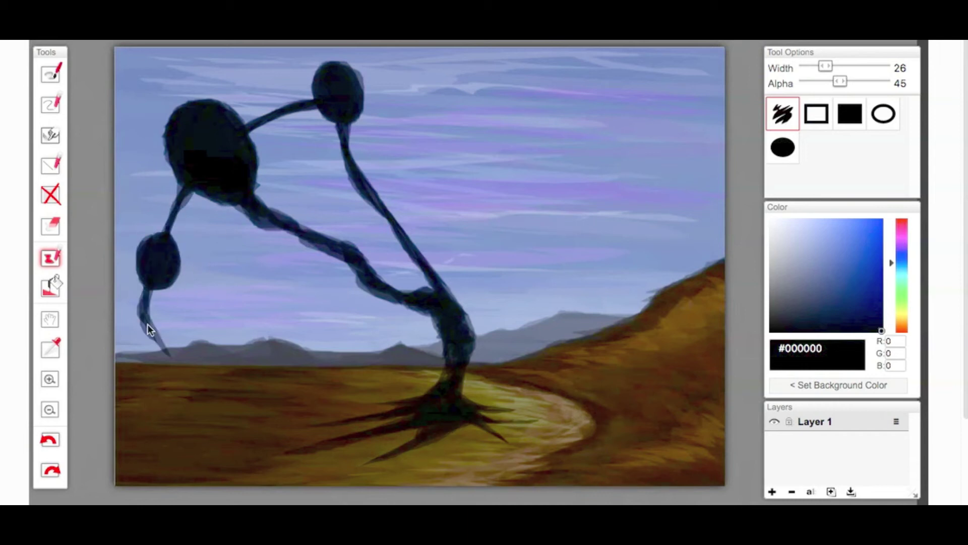
{"action": "mouse_move", "coordinate": [147, 327]}
{"action": "left_mouse_down"}
{"action": "mouse_move", "coordinate": [192, 391]}
{"action": "mouse_move", "coordinate": [182, 381]}
{"action": "left_mouse_up"}
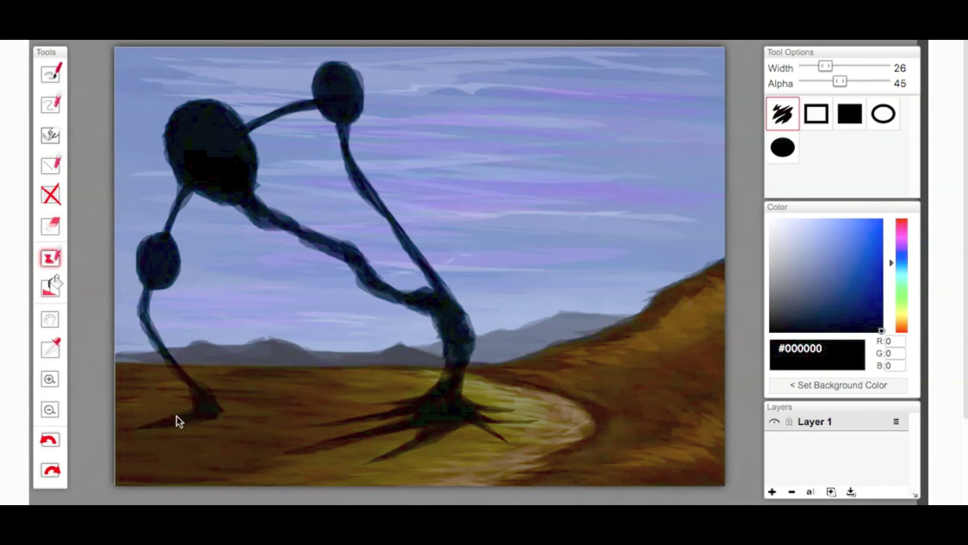
{"action": "left_click_drag", "start_coordinate": [282, 421], "coordinate": [143, 406]}
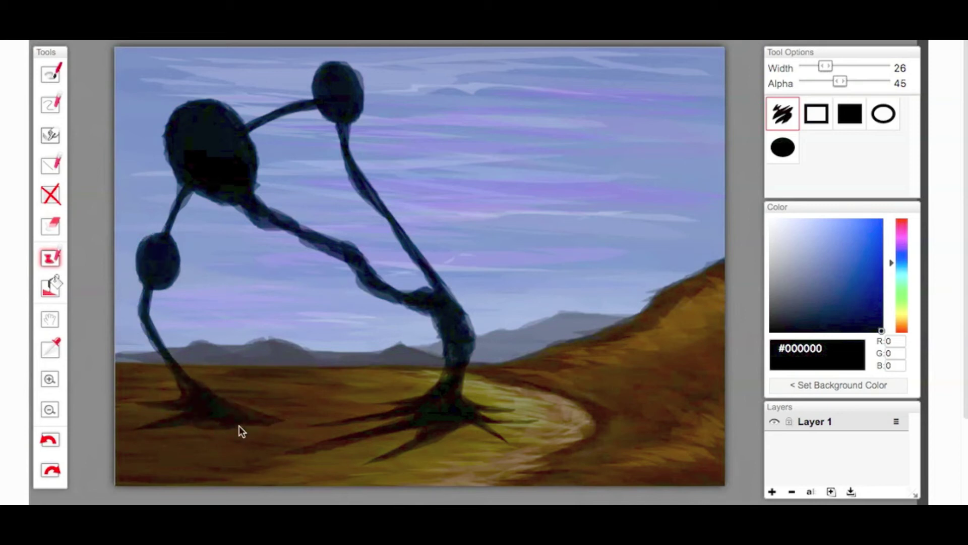
{"action": "mouse_move", "coordinate": [239, 426]}
{"action": "left_mouse_down"}
{"action": "mouse_move", "coordinate": [169, 445]}
{"action": "mouse_move", "coordinate": [308, 419]}
{"action": "left_mouse_up"}
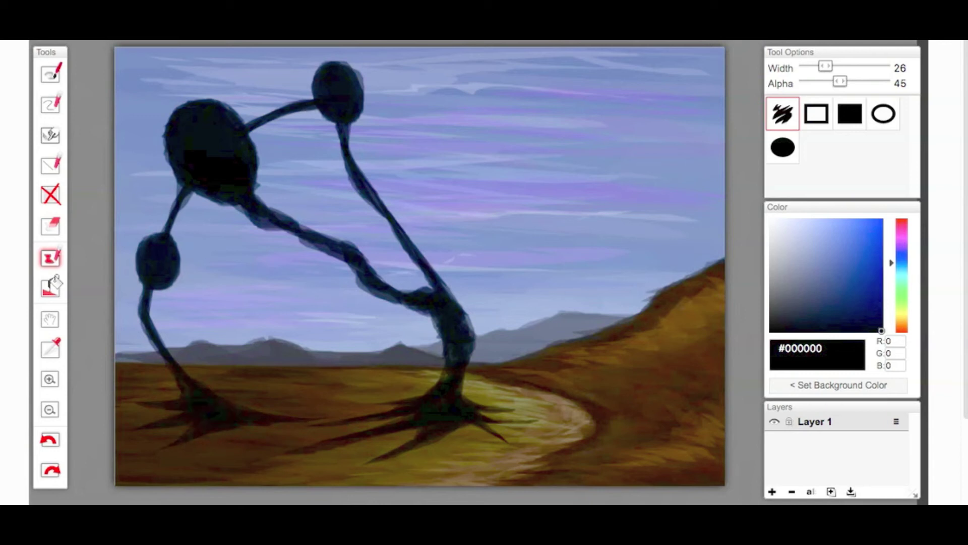
- Fill the inside of the lower-left small oval with dark red #4b0d0d
{"action": "left_click", "coordinate": [901, 330]}
{"action": "left_click", "coordinate": [864, 299]}
{"action": "mouse_move", "coordinate": [164, 273]}
{"action": "left_mouse_down"}
{"action": "mouse_move", "coordinate": [144, 284]}
{"action": "mouse_move", "coordinate": [151, 250]}
{"action": "left_mouse_up"}
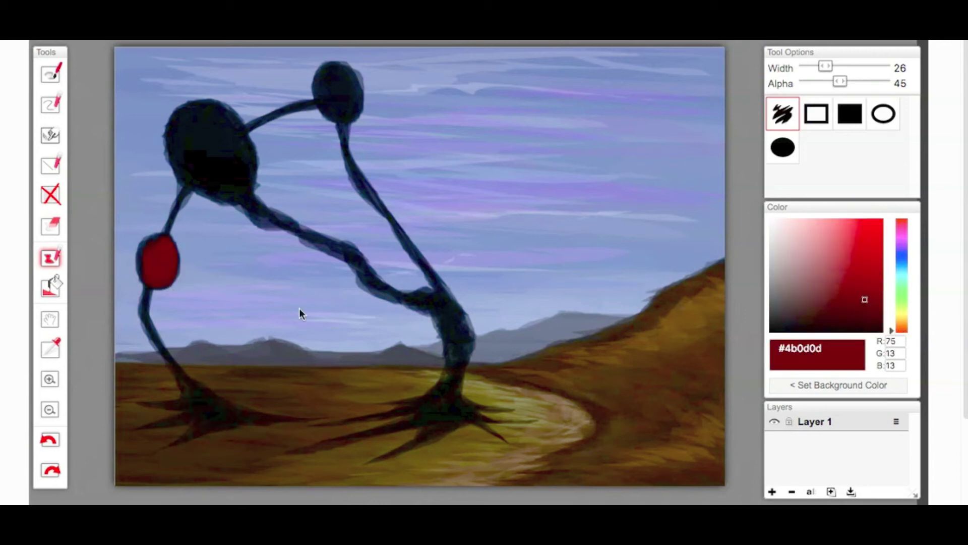
- Fill the large oval and the small upper oval with dark red #4b0d0d and lighten them with #611817, undoing strokes that do not fit
{"action": "mouse_move", "coordinate": [182, 147]}
{"action": "left_mouse_down"}
{"action": "mouse_move", "coordinate": [172, 159]}
{"action": "mouse_move", "coordinate": [231, 167]}
{"action": "left_mouse_up"}
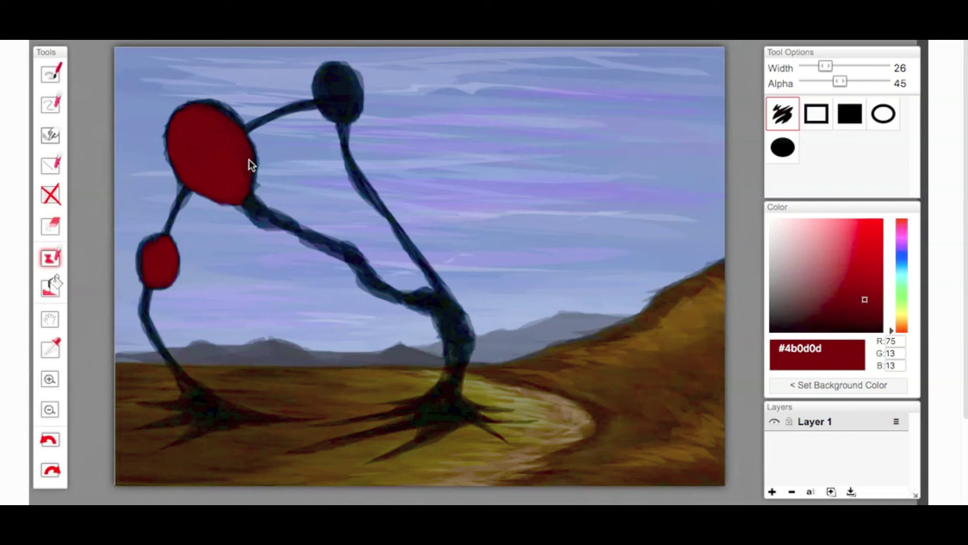
{"action": "mouse_move", "coordinate": [329, 89]}
{"action": "left_mouse_down"}
{"action": "mouse_move", "coordinate": [320, 67]}
{"action": "mouse_move", "coordinate": [348, 80]}
{"action": "left_mouse_up"}
{"action": "left_click", "coordinate": [54, 438]}
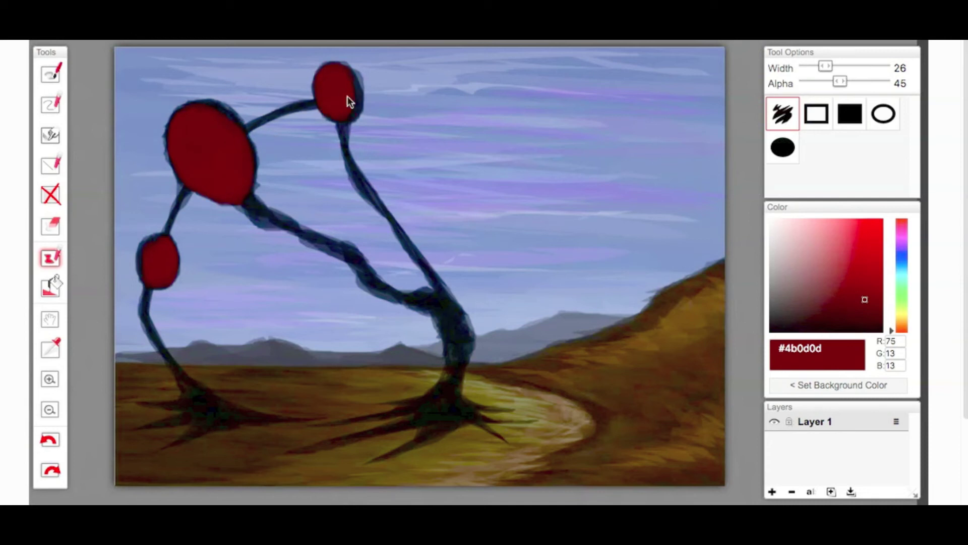
{"action": "left_click", "coordinate": [856, 290]}
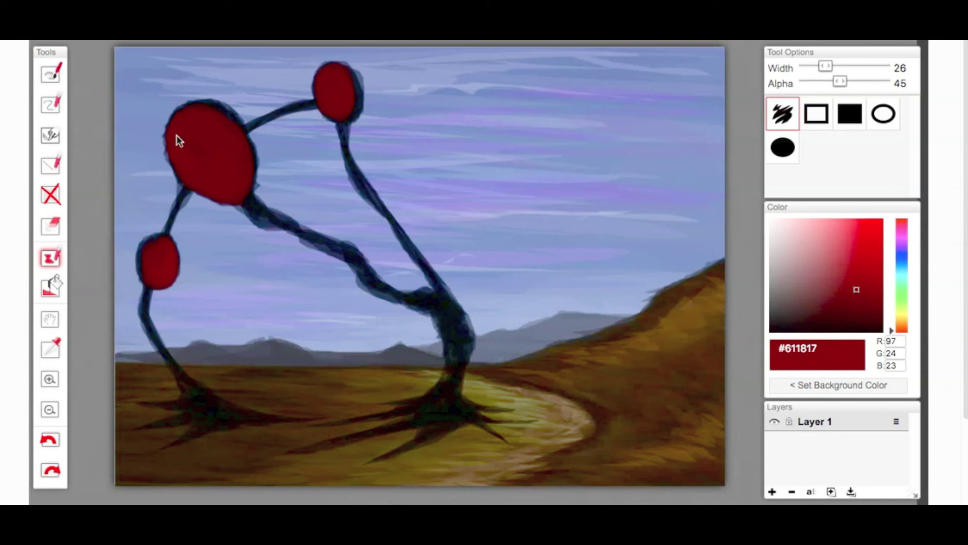
{"action": "key", "text": "ctrl+z"}
- Paint the thick branch from the large oval down to the trunk in red #a91818 and lighten the oval with sampled reds
{"action": "left_click", "coordinate": [243, 195], "text": "alt"}
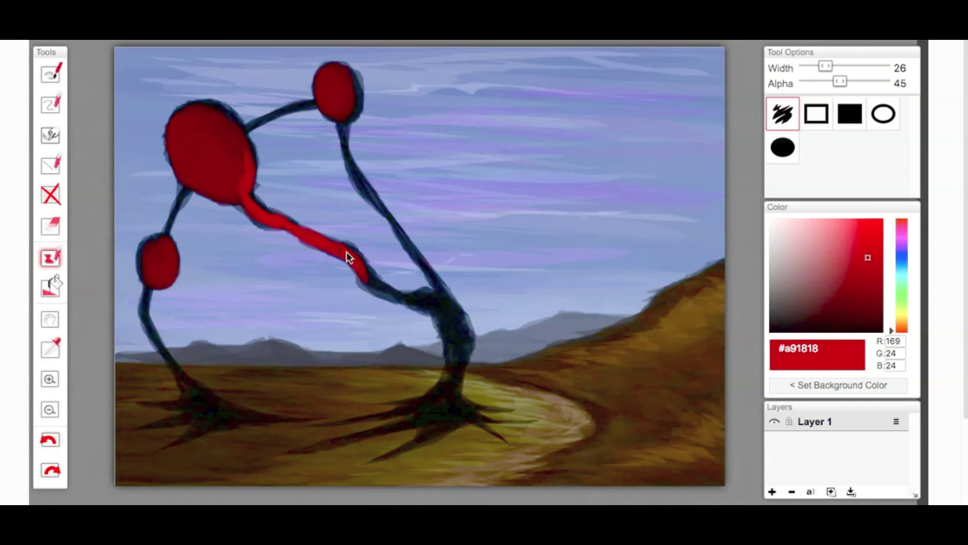
{"action": "left_click", "coordinate": [232, 139], "text": "alt"}
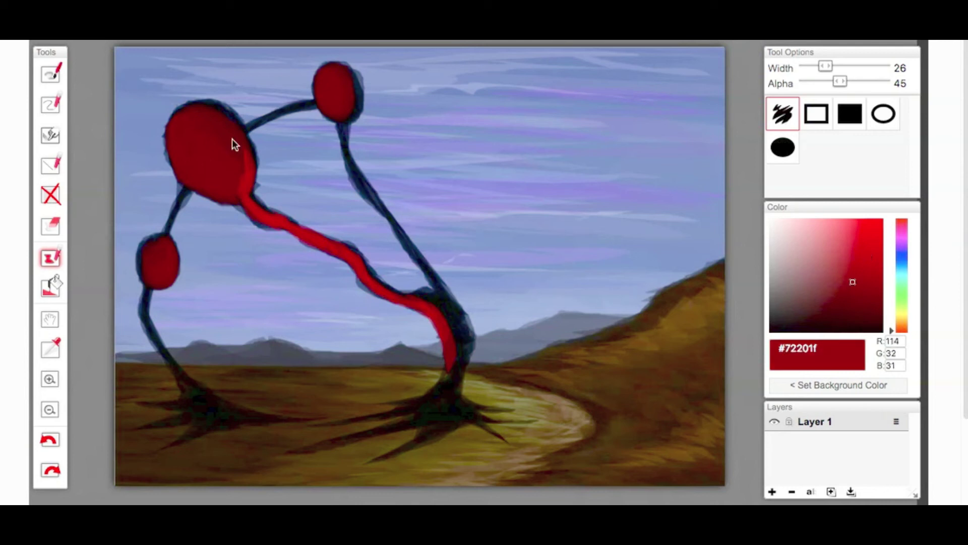
{"action": "left_click", "coordinate": [219, 194], "text": "alt"}
- Extend the red #8a1f1e down the trunk and into its left-hand roots, undoing a stroke that does not fit
{"action": "mouse_move", "coordinate": [420, 298]}
{"action": "left_mouse_down"}
{"action": "mouse_move", "coordinate": [454, 372]}
{"action": "mouse_move", "coordinate": [453, 356]}
{"action": "mouse_move", "coordinate": [428, 403]}
{"action": "left_mouse_up"}
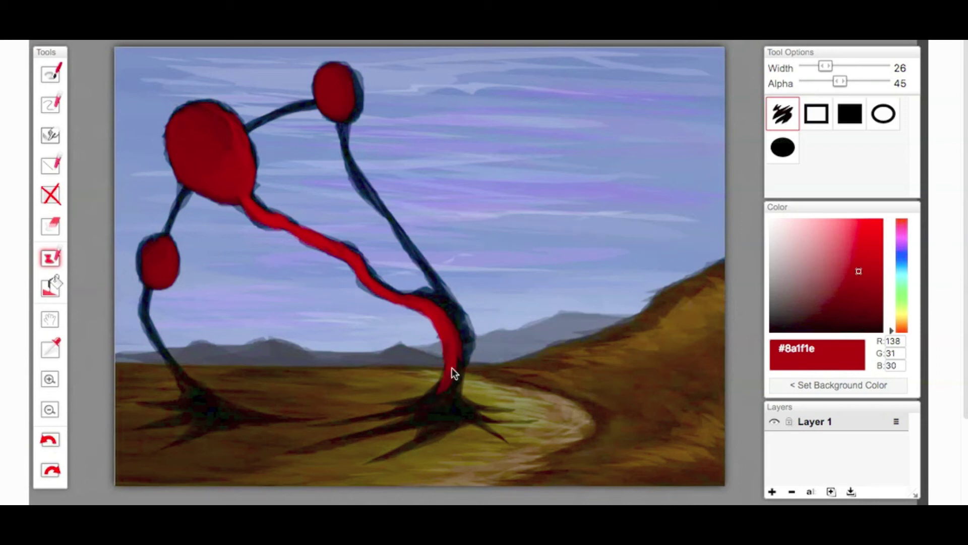
{"action": "key", "text": "ctrl+z"}
{"action": "mouse_move", "coordinate": [456, 376]}
{"action": "left_mouse_down"}
{"action": "mouse_move", "coordinate": [446, 399]}
{"action": "mouse_move", "coordinate": [423, 409]}
{"action": "left_mouse_up"}
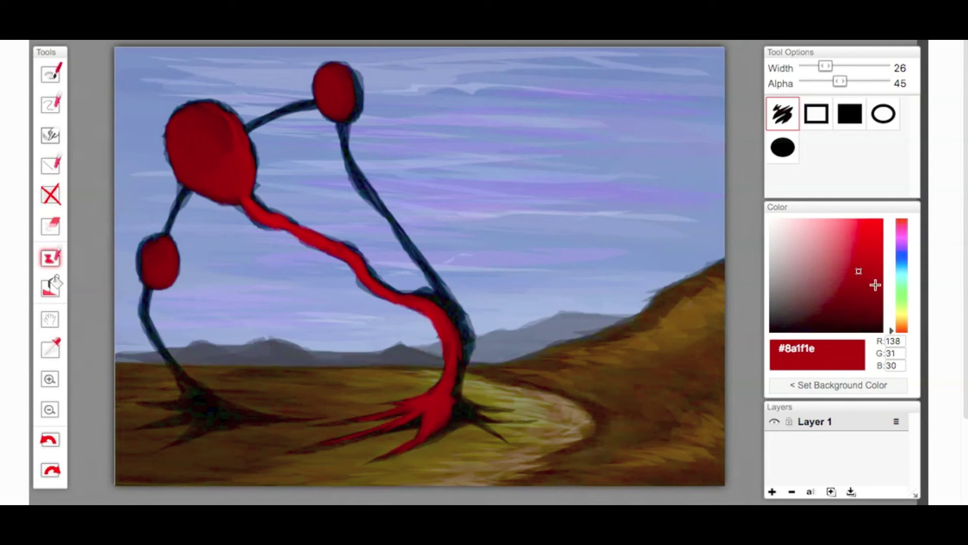
- Add bright red highlights in #bc2c2c and #ed3837 along the thick branch, trunk and left-hand roots
{"action": "left_click", "coordinate": [856, 249]}
{"action": "left_click", "coordinate": [49, 437]}
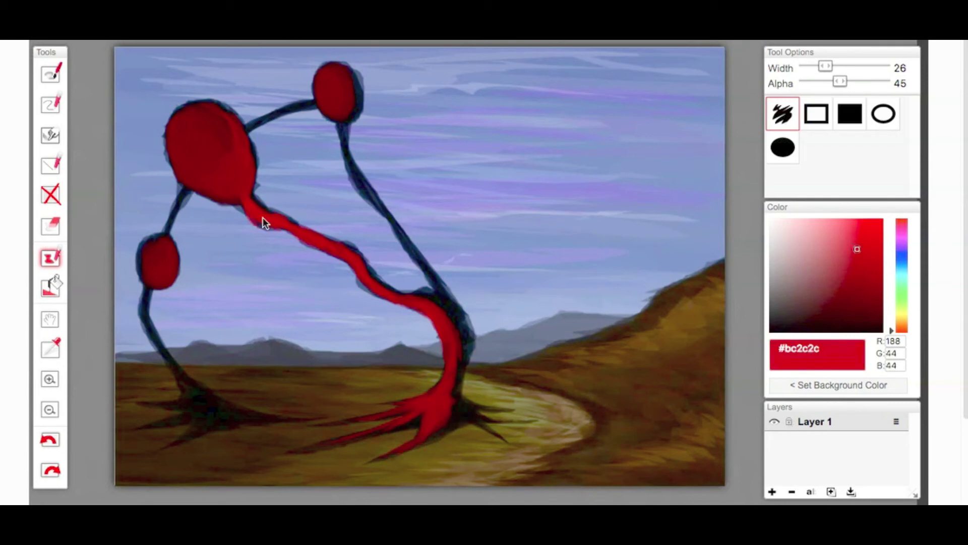
{"action": "left_click", "coordinate": [882, 331]}
{"action": "left_click", "coordinate": [39, 451]}
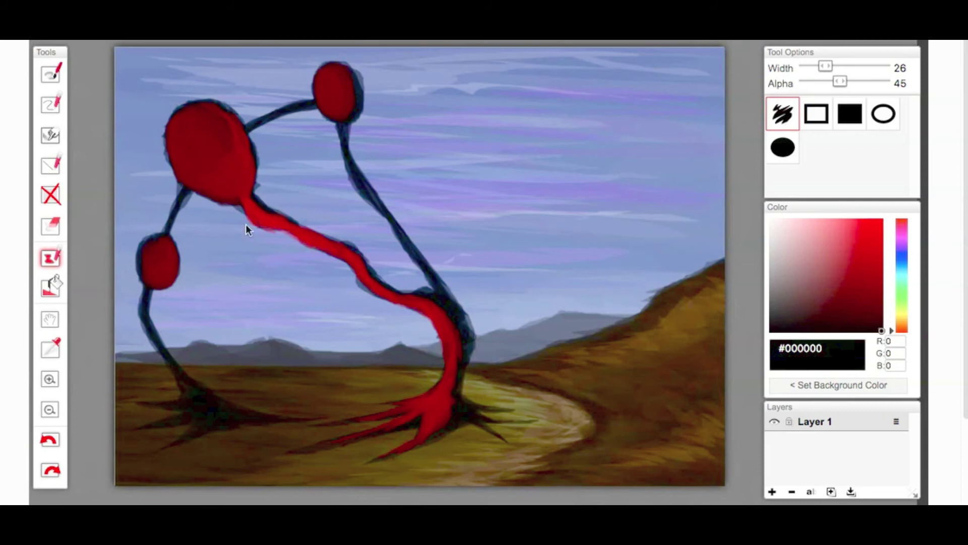
{"action": "left_click", "coordinate": [857, 227]}
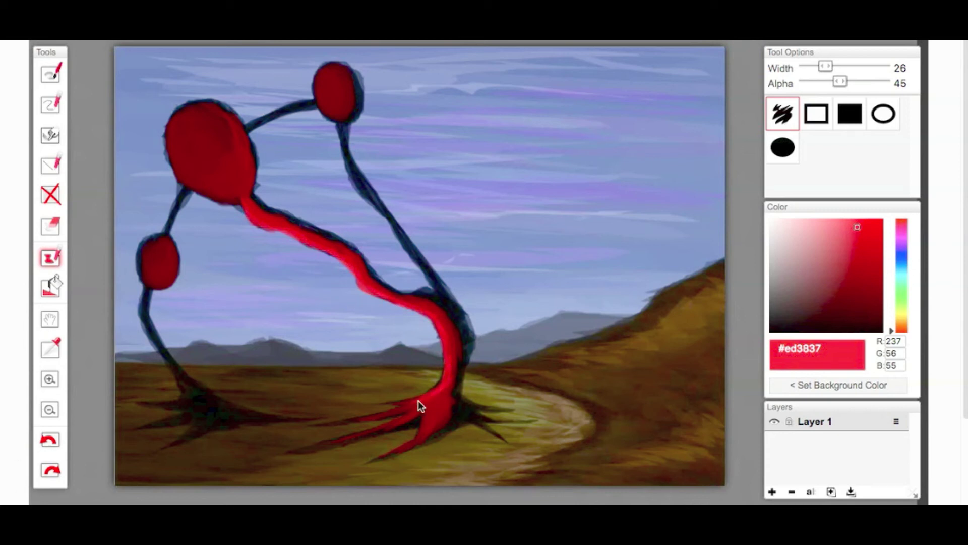
- Shade the large and upper ovals with lighter red #a22626 and darker reds #480b0b and #5c1212
{"action": "left_click", "coordinate": [255, 228], "text": "alt"}
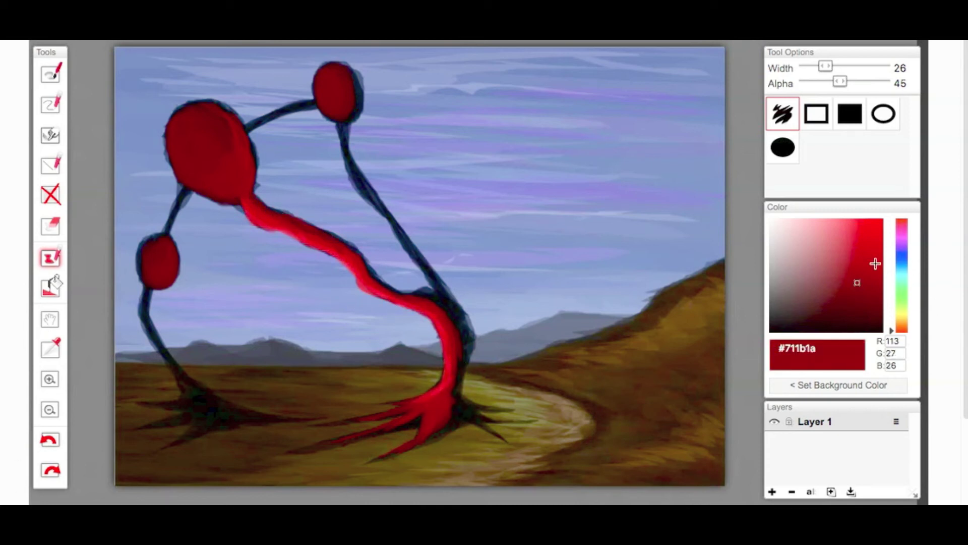
{"action": "left_click", "coordinate": [857, 261]}
{"action": "mouse_move", "coordinate": [204, 108]}
{"action": "left_mouse_down"}
{"action": "mouse_move", "coordinate": [217, 149]}
{"action": "mouse_move", "coordinate": [202, 123]}
{"action": "left_mouse_up"}
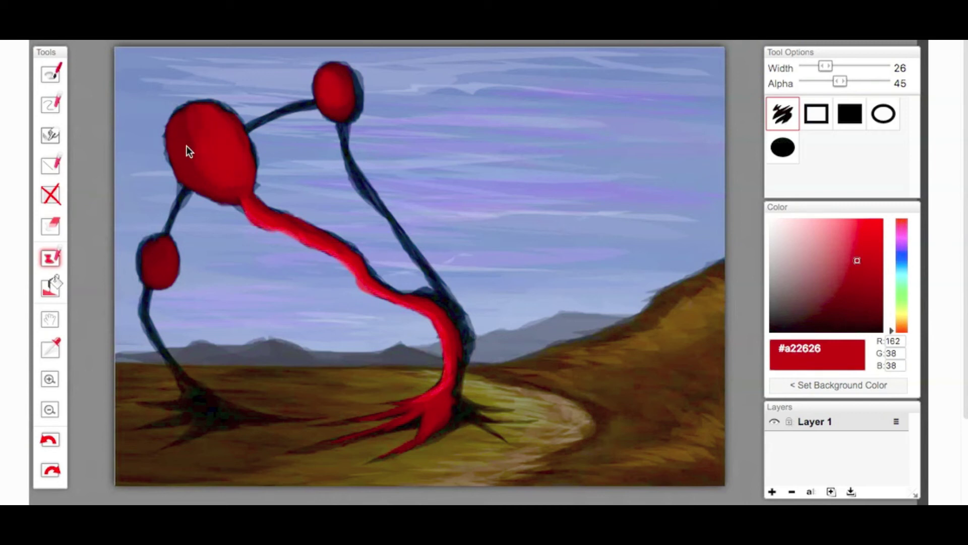
{"action": "left_click", "coordinate": [864, 287]}
{"action": "left_click", "coordinate": [866, 300]}
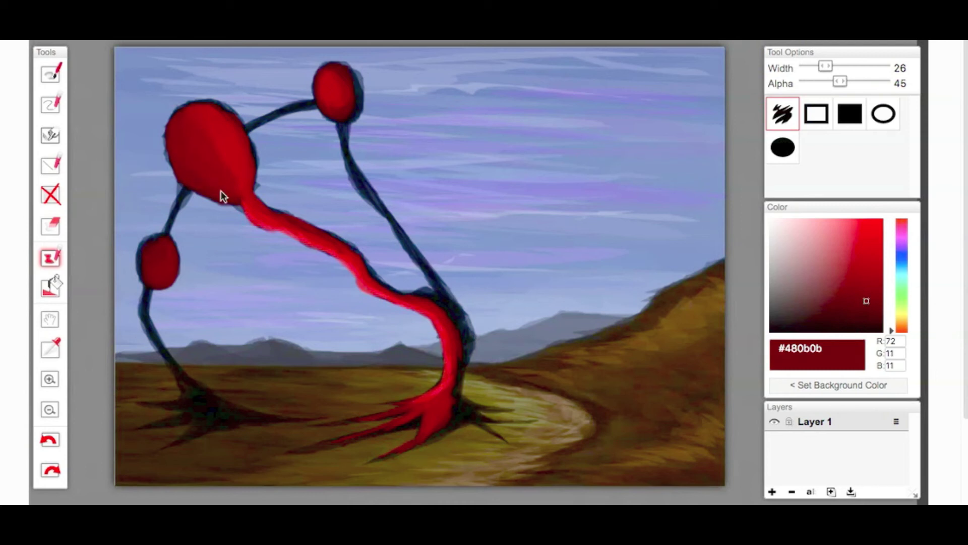
{"action": "left_click", "coordinate": [862, 292]}
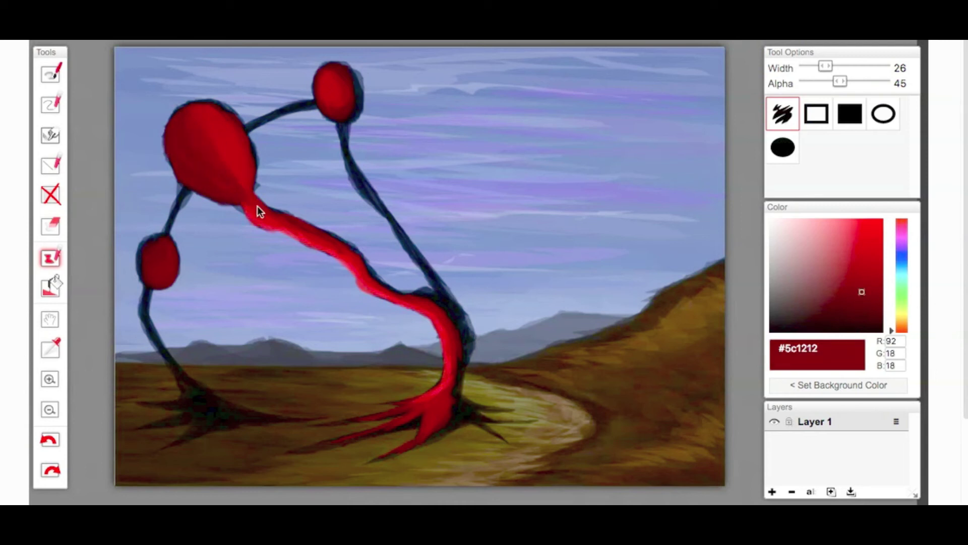
- Paint a white eyeball inside the lower-left part of the large red oval
{"action": "left_click", "coordinate": [770, 219]}
{"action": "mouse_move", "coordinate": [172, 138]}
{"action": "left_mouse_down"}
{"action": "mouse_move", "coordinate": [197, 187]}
{"action": "mouse_move", "coordinate": [189, 176]}
{"action": "mouse_move", "coordinate": [216, 186]}
{"action": "mouse_move", "coordinate": [178, 141]}
{"action": "mouse_move", "coordinate": [220, 171]}
{"action": "mouse_move", "coordinate": [172, 153]}
{"action": "mouse_move", "coordinate": [181, 133]}
{"action": "mouse_move", "coordinate": [220, 162]}
{"action": "left_mouse_up"}
{"action": "left_click", "coordinate": [53, 440]}
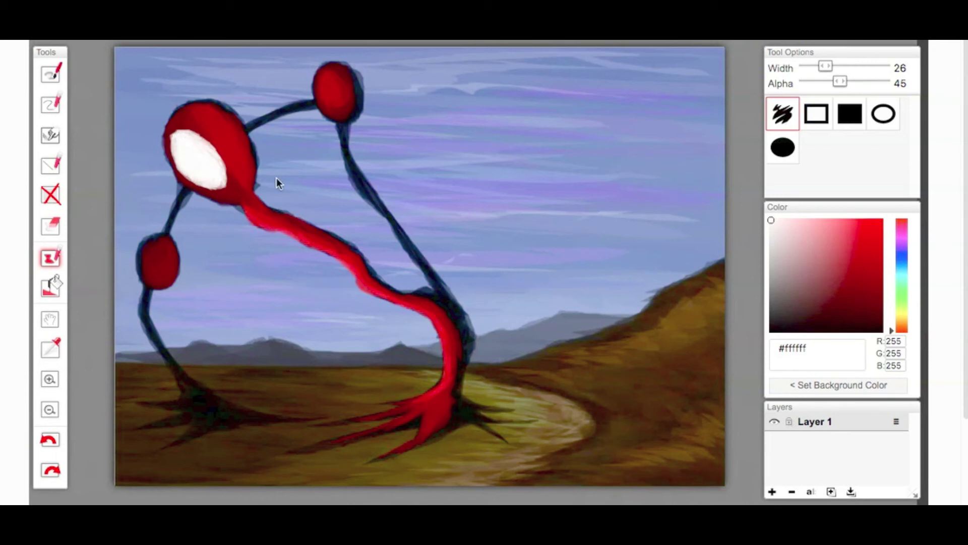
- Cover the black edges of the thick branch, trunk and right root base with sampled and dark reds #370707, #280303 and #170000
{"action": "left_click", "coordinate": [232, 186], "text": "alt"}
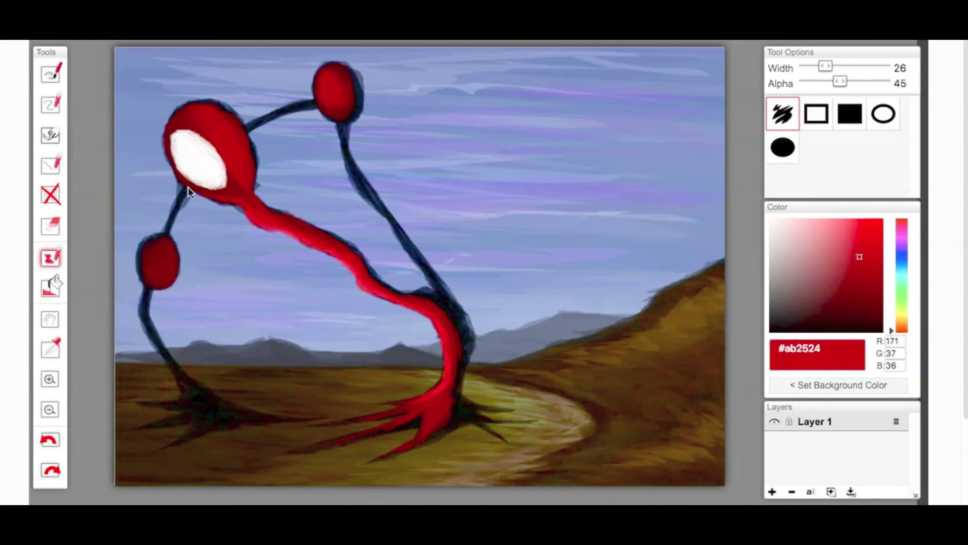
{"action": "left_click", "coordinate": [262, 211], "text": "alt"}
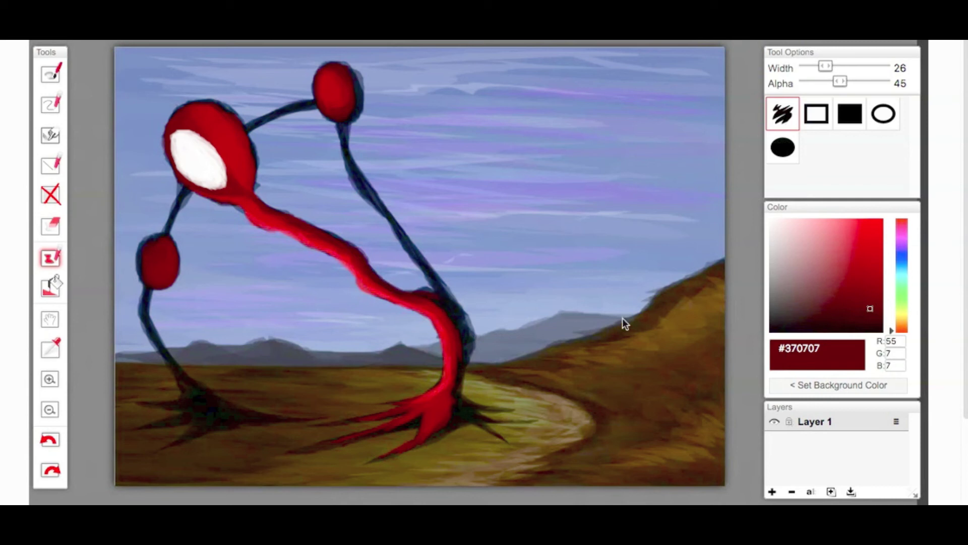
{"action": "left_click", "coordinate": [864, 302]}
{"action": "mouse_move", "coordinate": [413, 294]}
{"action": "left_mouse_down"}
{"action": "mouse_move", "coordinate": [464, 354]}
{"action": "mouse_move", "coordinate": [460, 389]}
{"action": "mouse_move", "coordinate": [455, 347]}
{"action": "mouse_move", "coordinate": [467, 398]}
{"action": "left_mouse_up"}
{"action": "left_click", "coordinate": [876, 315]}
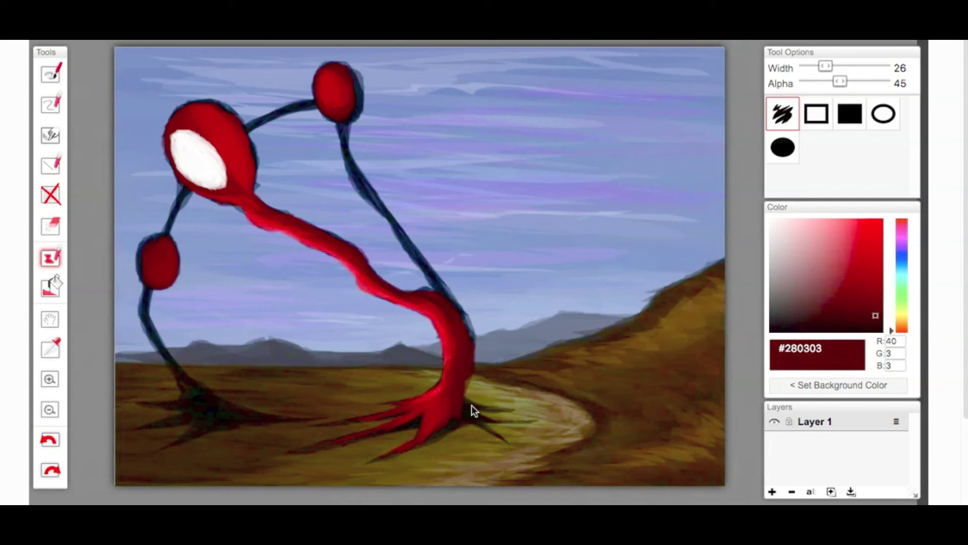
{"action": "left_click", "coordinate": [498, 423], "text": "alt"}
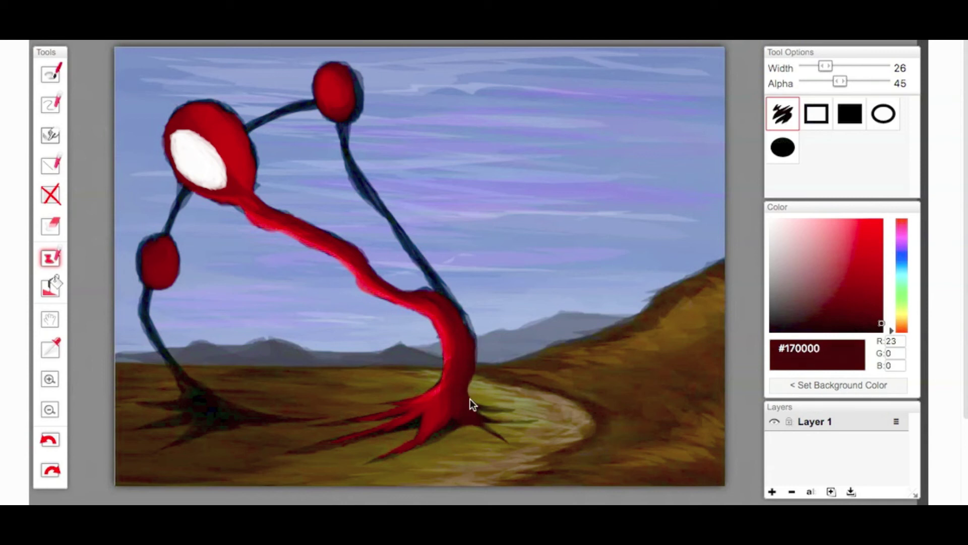
- Shade the two small ovals with reds #9f1e1e and #790e0e, blending with sampled tones
{"action": "left_click", "coordinate": [862, 262]}
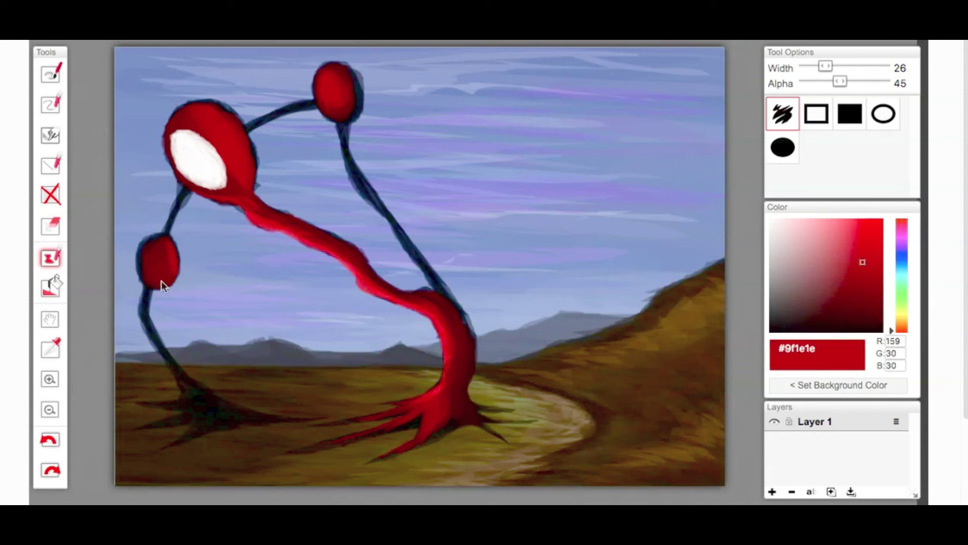
{"action": "left_click_drag", "start_coordinate": [161, 280], "coordinate": [159, 240]}
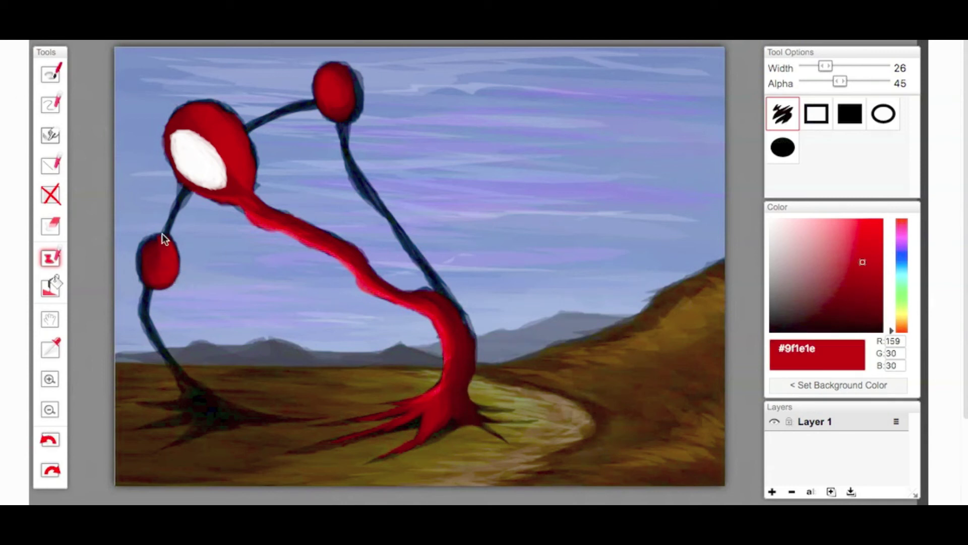
{"action": "left_click", "coordinate": [168, 244], "text": "alt"}
{"action": "left_click", "coordinate": [144, 258], "text": "alt"}
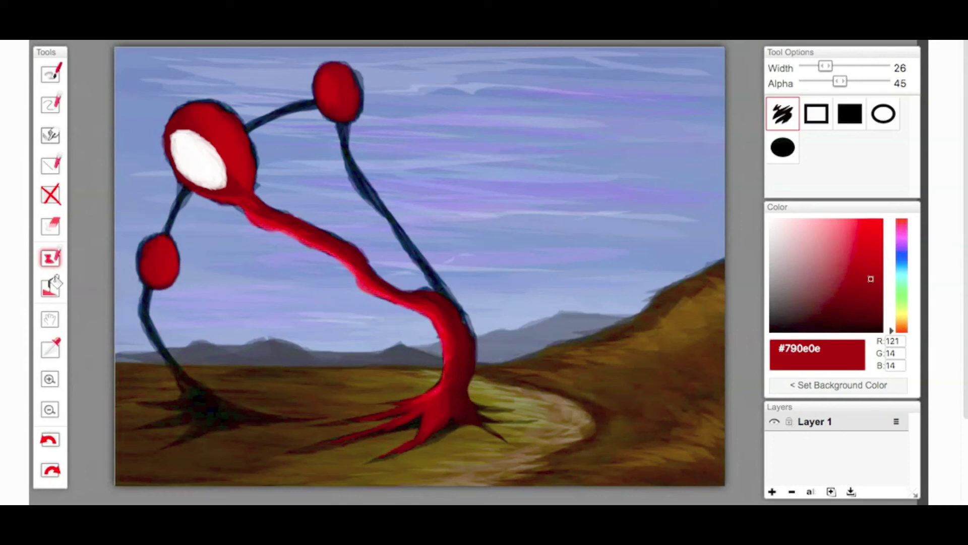
{"action": "left_click", "coordinate": [323, 69], "text": "alt"}
- Paint the thin limb from the upper small oval down to the trunk in orange-brown #a45c21, undoing a misplaced stroke
{"action": "left_click", "coordinate": [902, 325]}
{"action": "left_click_drag", "start_coordinate": [340, 124], "coordinate": [361, 193]}
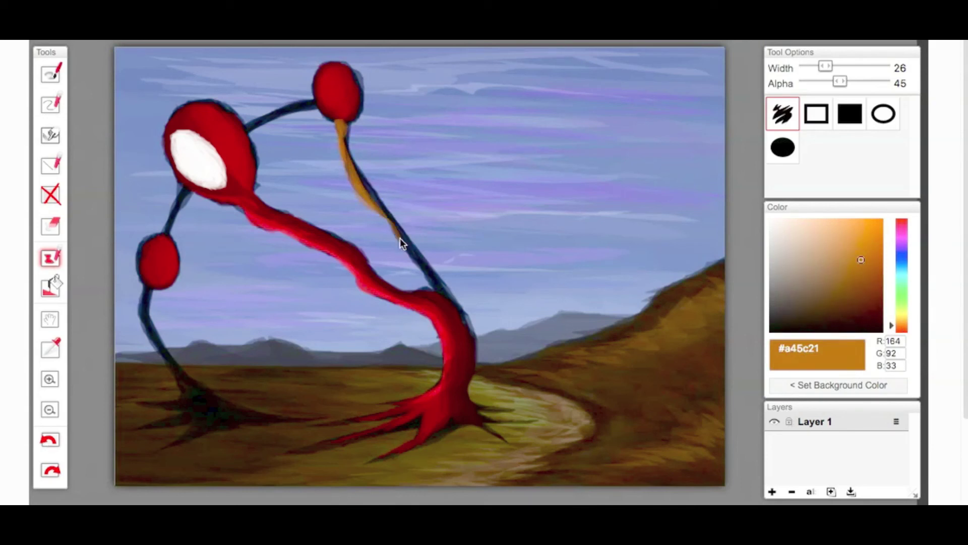
{"action": "key", "text": "ctrl+z"}
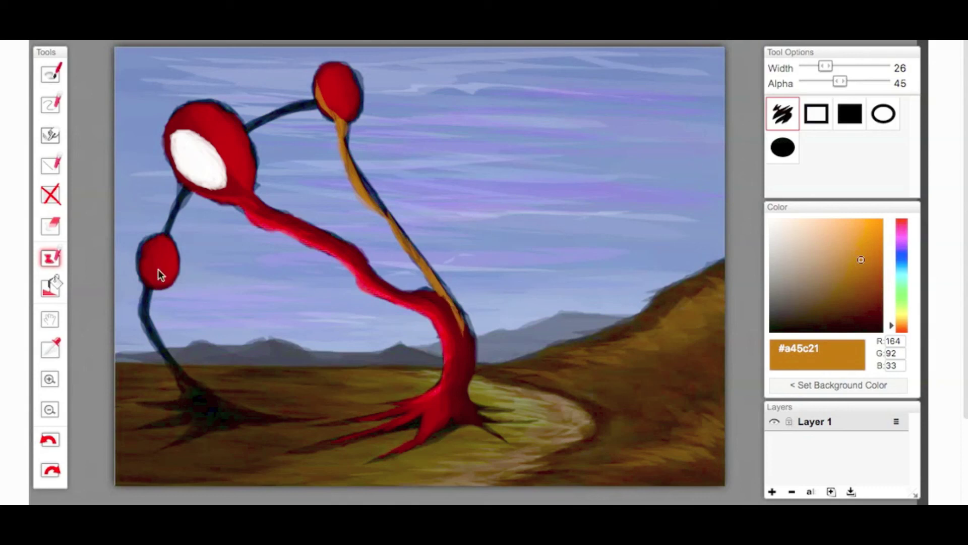
- Paint the left leg and its roots orange-brown #a45c21 and shade the root base with dark brown #522b0a
{"action": "mouse_move", "coordinate": [144, 304]}
{"action": "left_mouse_down"}
{"action": "mouse_move", "coordinate": [188, 378]}
{"action": "mouse_move", "coordinate": [256, 416]}
{"action": "mouse_move", "coordinate": [297, 421]}
{"action": "left_mouse_up"}
{"action": "left_click", "coordinate": [51, 439]}
{"action": "left_click_drag", "start_coordinate": [222, 406], "coordinate": [304, 423]}
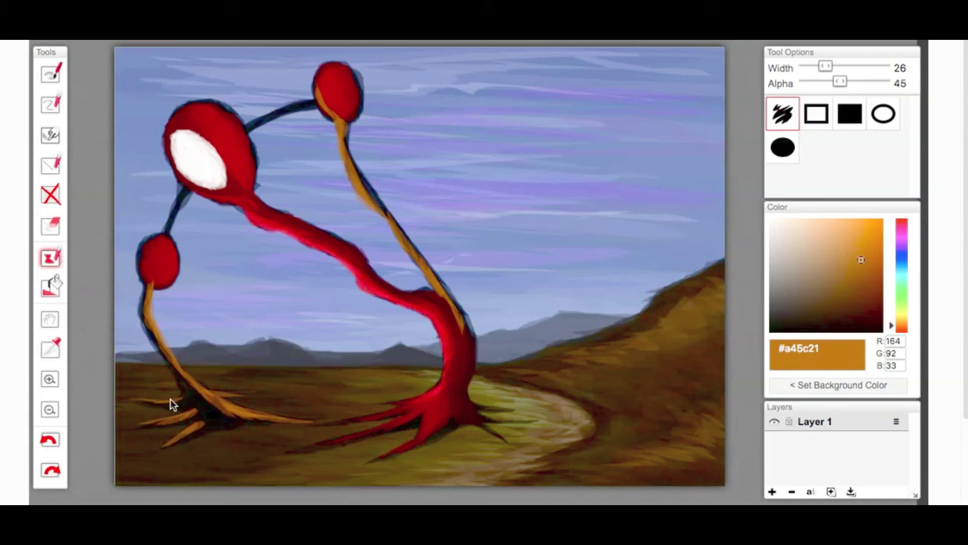
{"action": "left_click", "coordinate": [870, 297]}
{"action": "mouse_move", "coordinate": [186, 390]}
{"action": "left_mouse_down"}
{"action": "mouse_move", "coordinate": [176, 416]}
{"action": "mouse_move", "coordinate": [209, 426]}
{"action": "mouse_move", "coordinate": [265, 417]}
{"action": "left_mouse_up"}
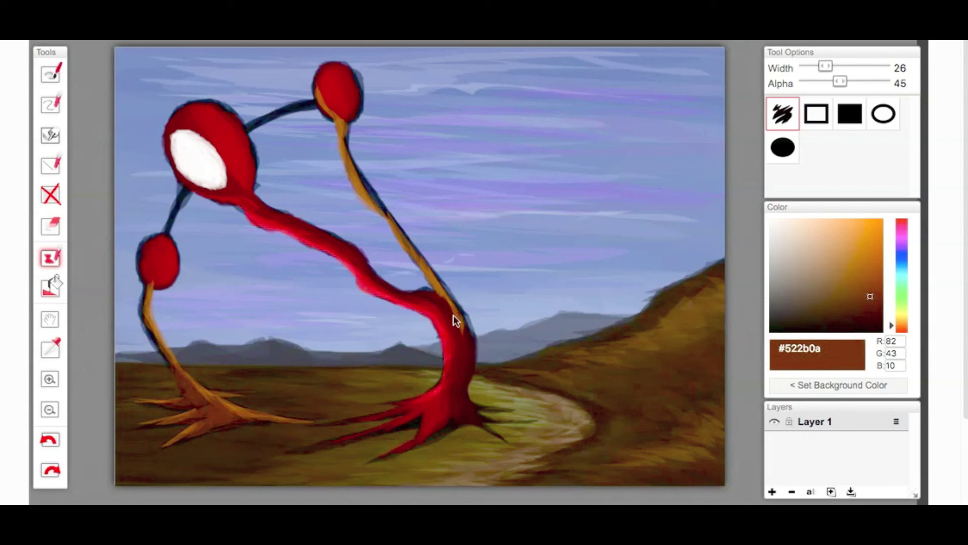
- Paint white eyeballs inside the two small red ovals
{"action": "left_click", "coordinate": [771, 221]}
{"action": "mouse_move", "coordinate": [164, 275]}
{"action": "left_mouse_down"}
{"action": "mouse_move", "coordinate": [133, 329]}
{"action": "mouse_move", "coordinate": [167, 252]}
{"action": "left_mouse_up"}
{"action": "mouse_move", "coordinate": [324, 82]}
{"action": "left_mouse_down"}
{"action": "mouse_move", "coordinate": [339, 89]}
{"action": "mouse_move", "coordinate": [318, 81]}
{"action": "mouse_move", "coordinate": [338, 80]}
{"action": "mouse_move", "coordinate": [325, 64]}
{"action": "mouse_move", "coordinate": [341, 83]}
{"action": "left_mouse_up"}
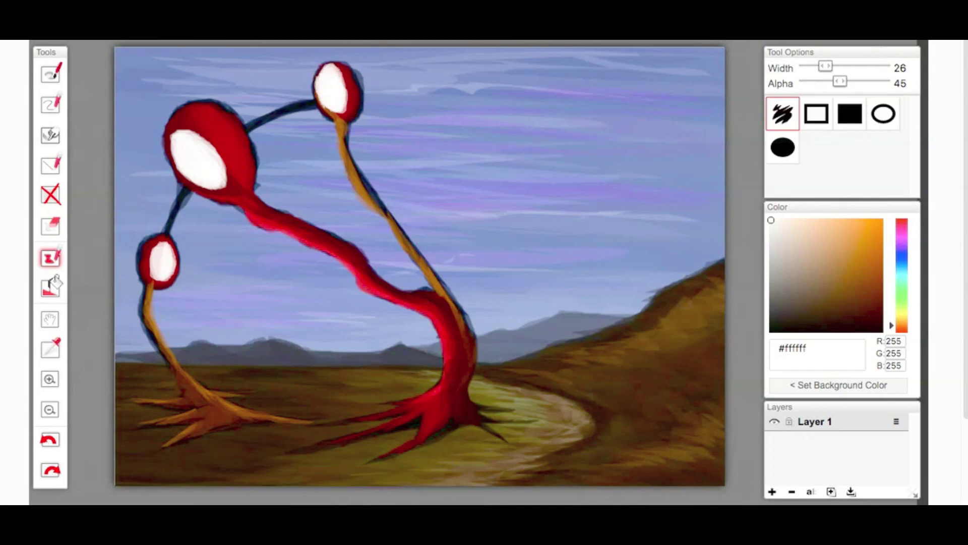
- Paint black oval pupils in all three white eyeballs
{"action": "left_click", "coordinate": [882, 331]}
{"action": "left_click_drag", "start_coordinate": [174, 164], "coordinate": [204, 184]}
{"action": "left_click_drag", "start_coordinate": [166, 254], "coordinate": [162, 257]}
{"action": "mouse_move", "coordinate": [324, 73]}
{"action": "left_mouse_down"}
{"action": "mouse_move", "coordinate": [328, 103]}
{"action": "mouse_move", "coordinate": [333, 96]}
{"action": "left_mouse_up"}
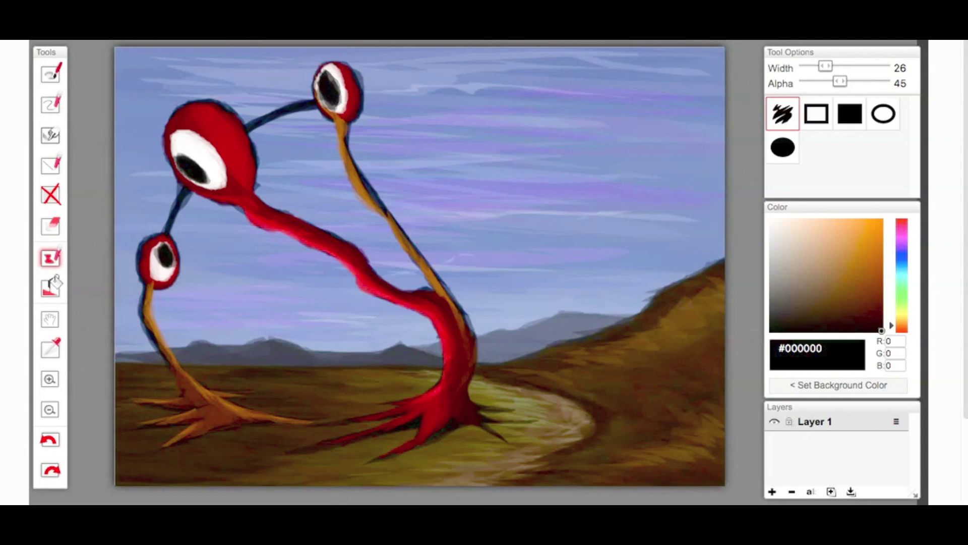
- Paint the two stalks linking the large eye to the small eyes green #34871c and highlight them with #82df67
{"action": "left_click", "coordinate": [901, 300]}
{"action": "left_click", "coordinate": [860, 272]}
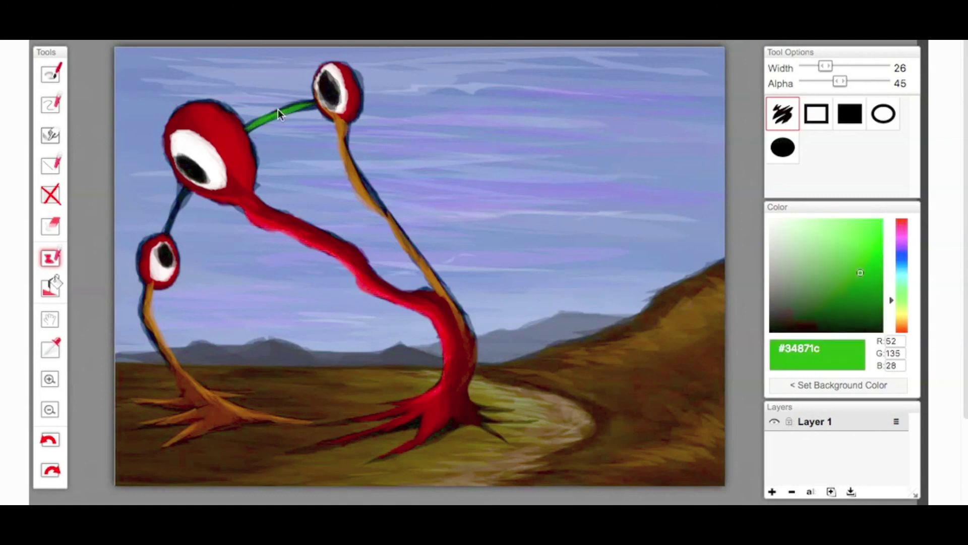
{"action": "left_click_drag", "start_coordinate": [183, 195], "coordinate": [167, 221]}
{"action": "left_click", "coordinate": [831, 233]}
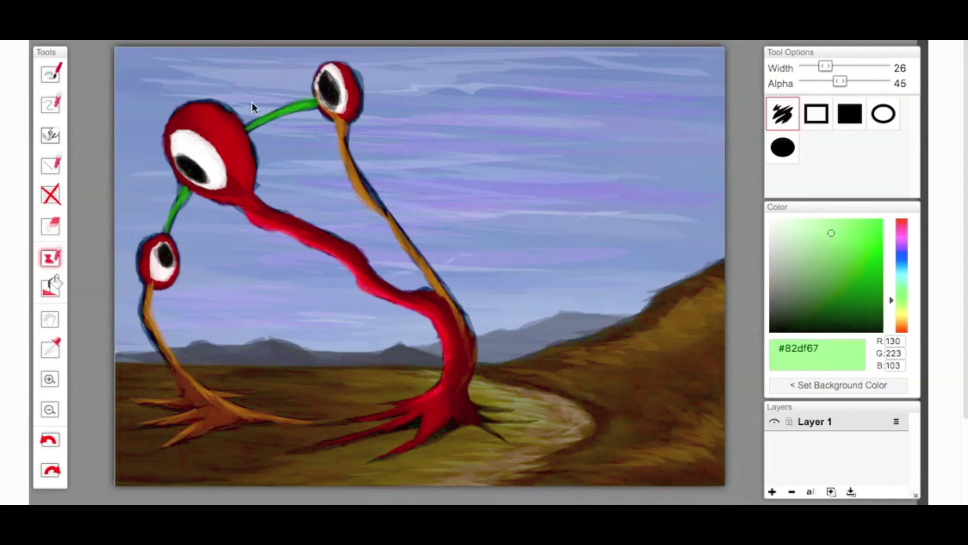
{"action": "left_click_drag", "start_coordinate": [307, 105], "coordinate": [252, 126]}
{"action": "left_click_drag", "start_coordinate": [183, 191], "coordinate": [165, 230]}
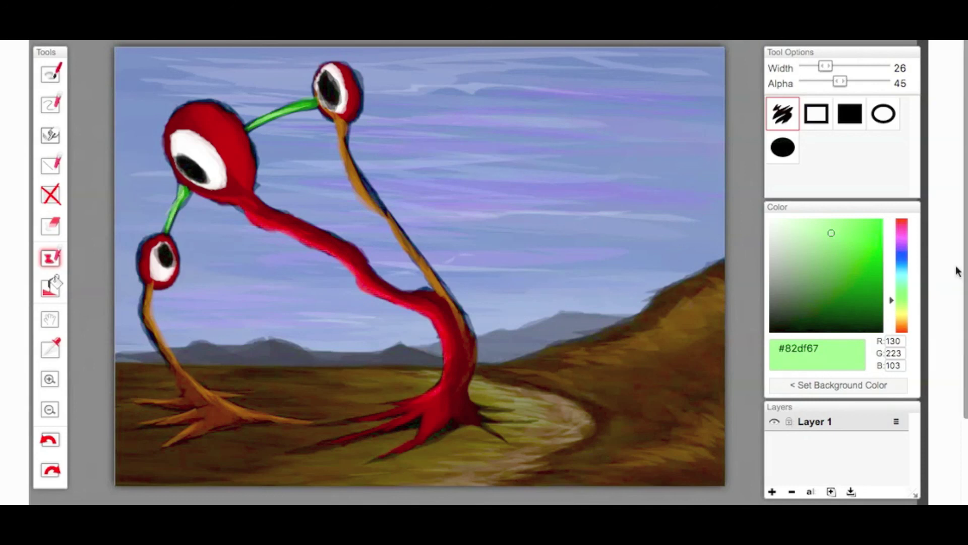
- Add light cyan #8ff9ff streaks across the upper right sky with the alpha set to 29
{"action": "left_click", "coordinate": [901, 276]}
{"action": "left_click", "coordinate": [820, 220]}
{"action": "left_click", "coordinate": [826, 82]}
{"action": "mouse_move", "coordinate": [515, 66]}
{"action": "left_mouse_down"}
{"action": "mouse_move", "coordinate": [634, 69]}
{"action": "mouse_move", "coordinate": [465, 60]}
{"action": "mouse_move", "coordinate": [494, 59]}
{"action": "mouse_move", "coordinate": [501, 176]}
{"action": "left_mouse_up"}
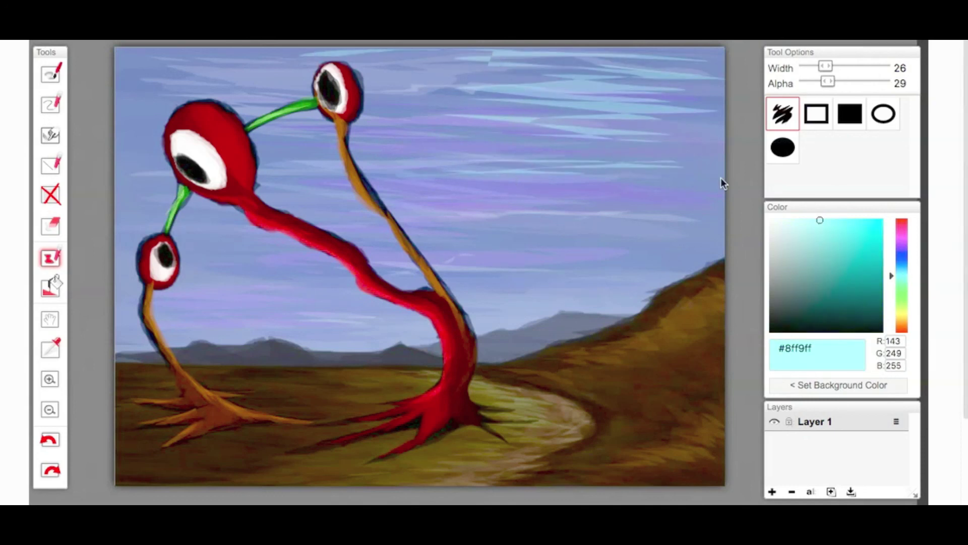
- Shade the edges of the two thin orange-brown limbs and the left roots with black, undoing strokes that do not fit
{"action": "left_click", "coordinate": [882, 331]}
{"action": "left_click_drag", "start_coordinate": [330, 116], "coordinate": [376, 199]}
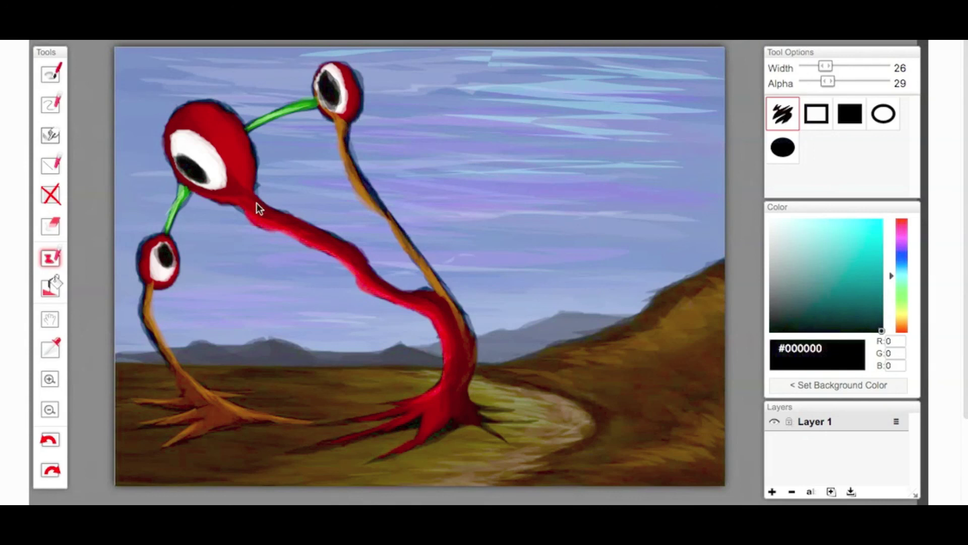
{"action": "mouse_move", "coordinate": [147, 281]}
{"action": "left_mouse_down"}
{"action": "mouse_move", "coordinate": [159, 351]}
{"action": "mouse_move", "coordinate": [185, 401]}
{"action": "left_mouse_up"}
{"action": "left_click", "coordinate": [49, 444]}
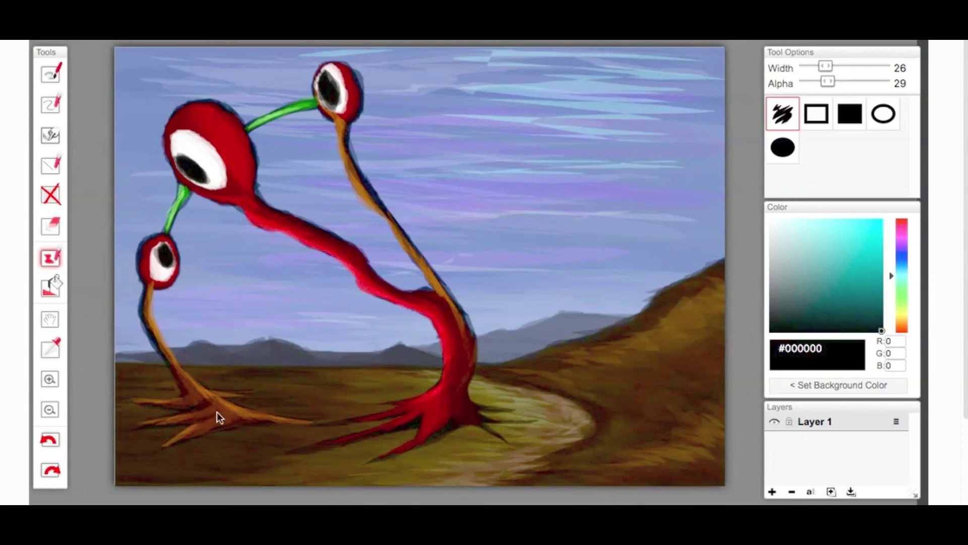
{"action": "key", "text": "ctrl+z"}
- Paint the trunk's remaining black right-hand roots dark red #5c1111
{"action": "left_click_drag", "start_coordinate": [901, 237], "coordinate": [903, 168]}
{"action": "left_click", "coordinate": [863, 291]}
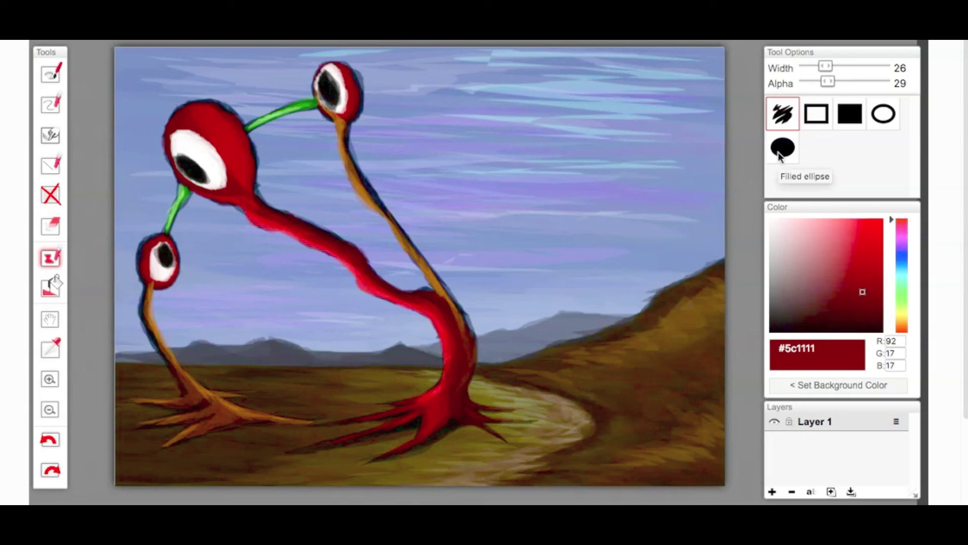
- Paint blue #476db6 irises into all three eyes and touch them up with white #ffffff, undoing a stroke that does not fit
{"action": "left_click", "coordinate": [901, 264]}
{"action": "left_click", "coordinate": [839, 251]}
{"action": "left_click_drag", "start_coordinate": [168, 249], "coordinate": [166, 255]}
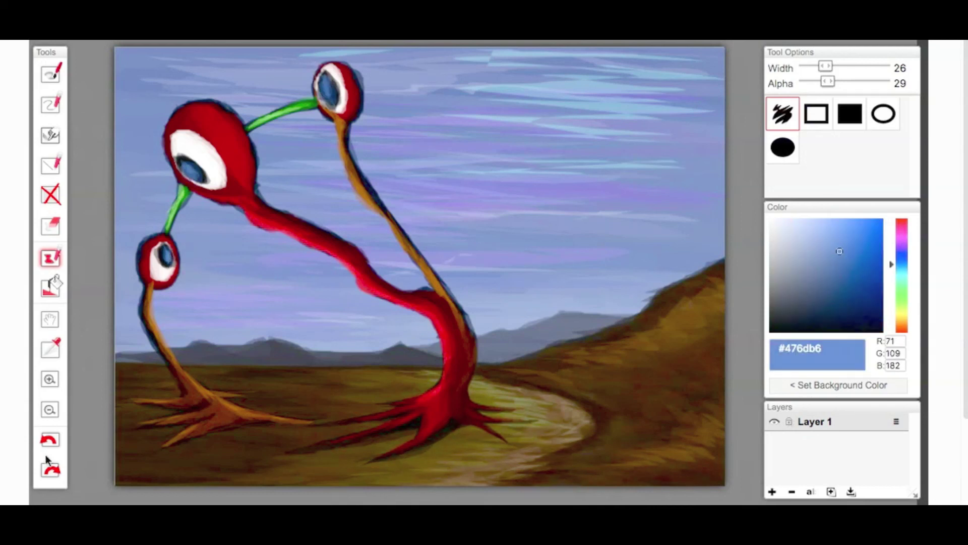
{"action": "key", "text": "ctrl+z"}
{"action": "left_click", "coordinate": [771, 220]}
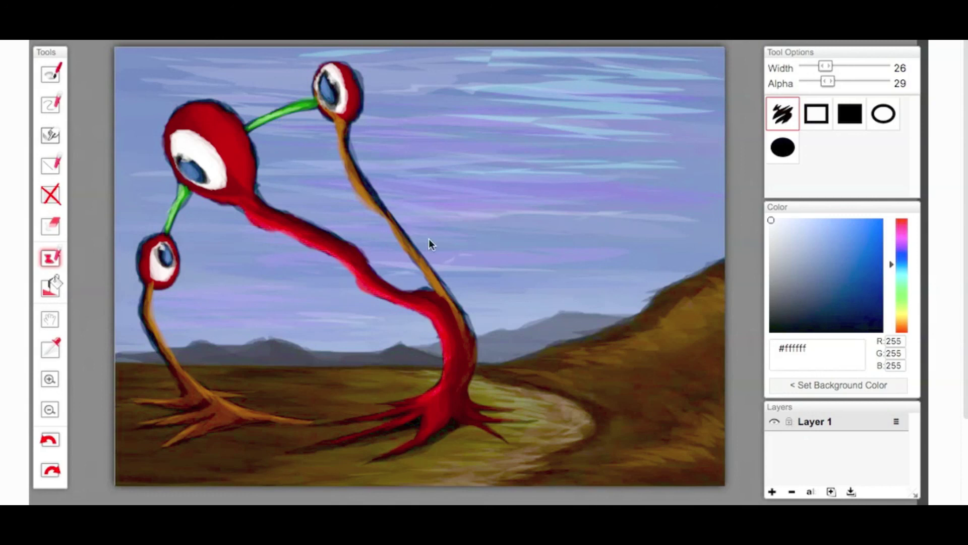
- Shade the red rim of the large eye with dark reds #260909, #451313 and #240303 plus red #b62322, and set the color to black #000000
{"action": "left_click", "coordinate": [879, 331]}
{"action": "left_click", "coordinate": [900, 330]}
{"action": "left_click", "coordinate": [858, 316]}
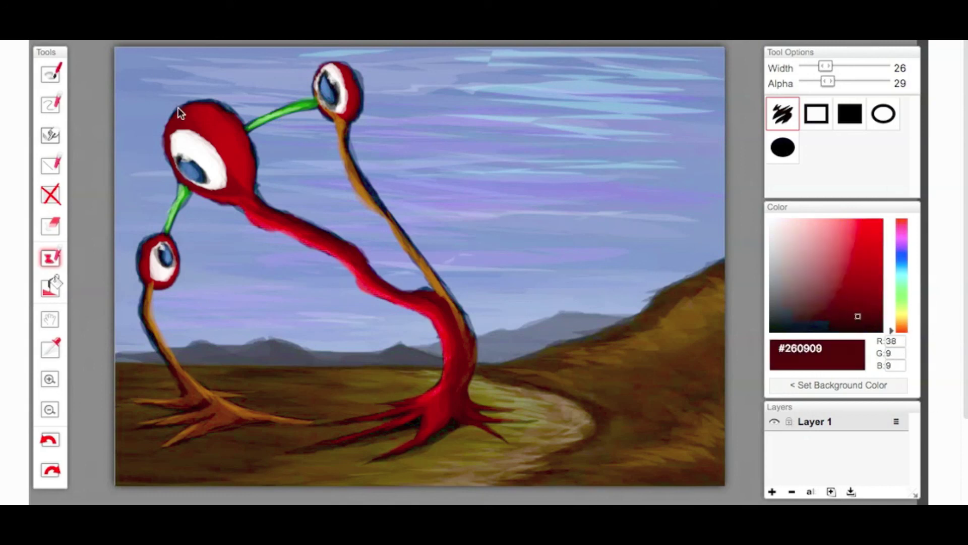
{"action": "left_click", "coordinate": [174, 118], "text": "alt"}
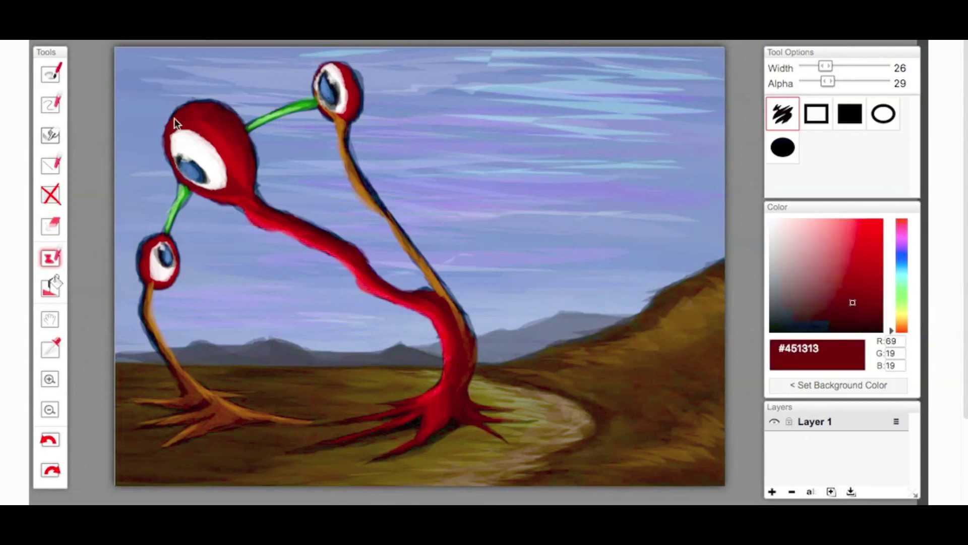
{"action": "left_click", "coordinate": [231, 137], "text": "alt"}
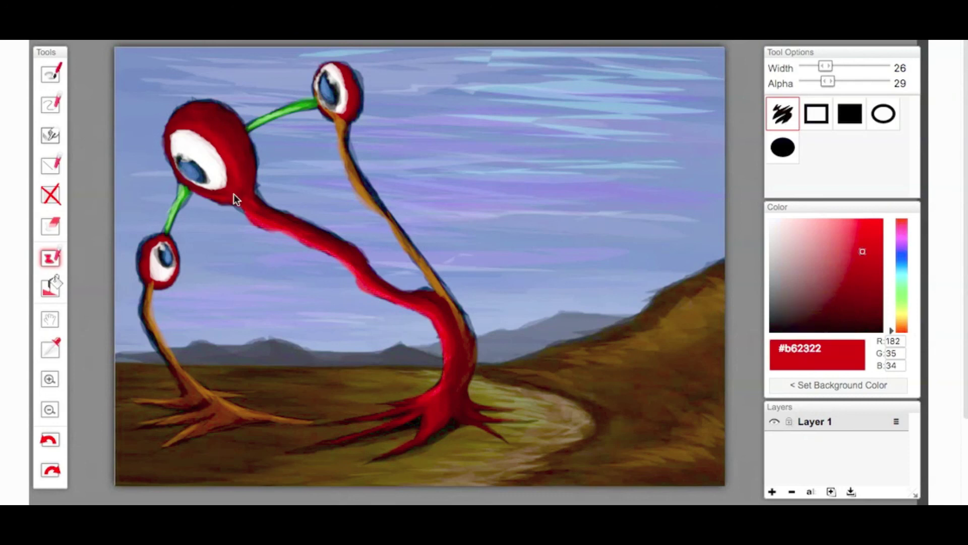
{"action": "left_click", "coordinate": [876, 317]}
{"action": "left_click_drag", "start_coordinate": [226, 113], "coordinate": [257, 205]}
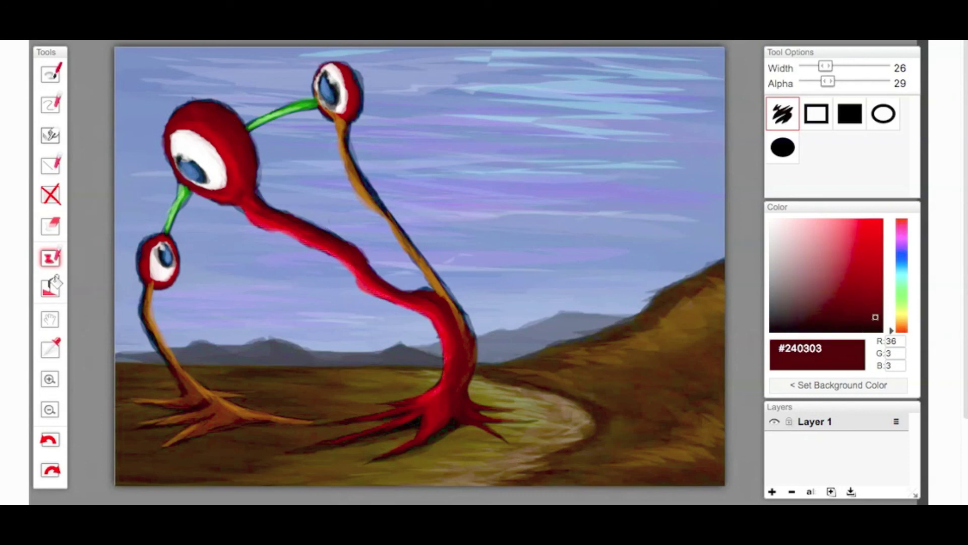
{"action": "left_click", "coordinate": [882, 331]}
{"action": "left_click", "coordinate": [50, 104]}
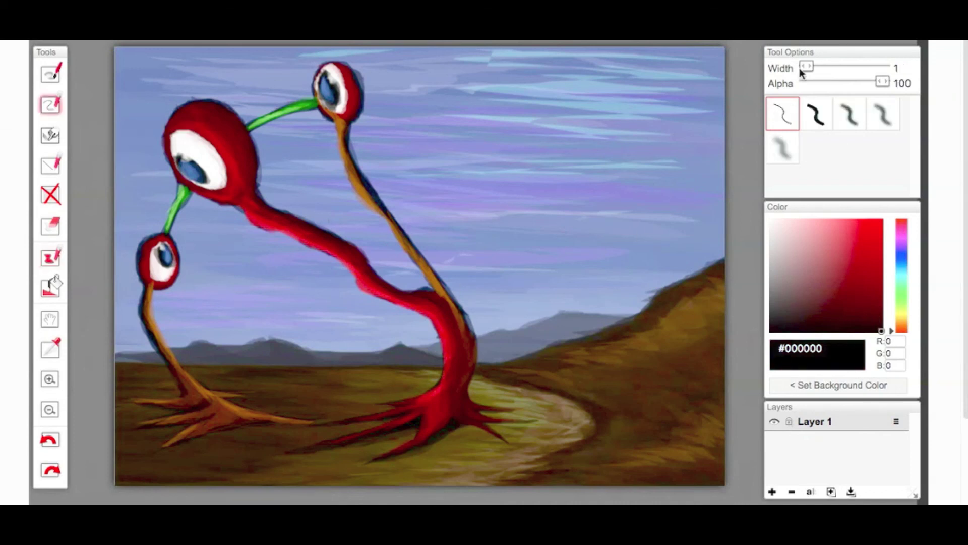
{"action": "left_click_drag", "start_coordinate": [803, 73], "coordinate": [818, 73]}
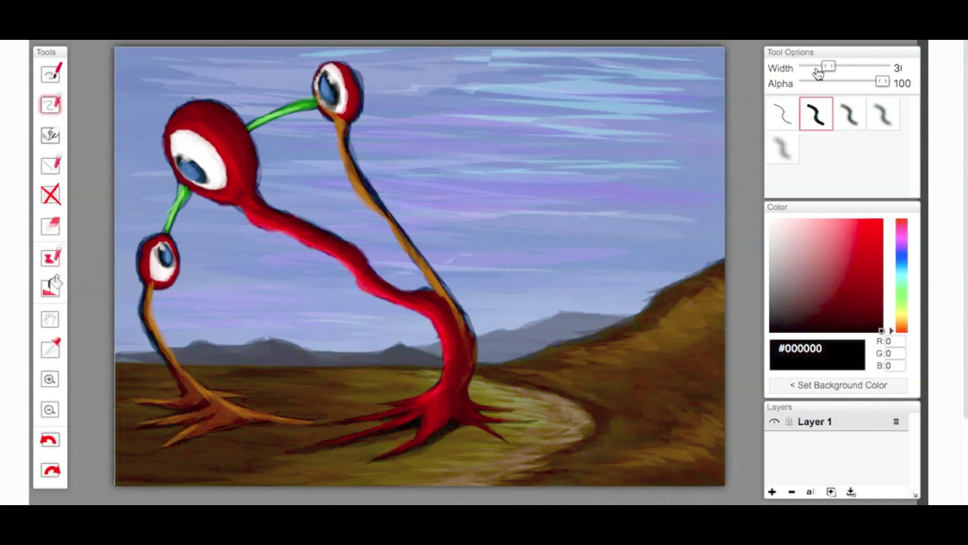
{"action": "left_click", "coordinate": [783, 114]}
{"action": "left_click", "coordinate": [850, 114]}
{"action": "left_click", "coordinate": [817, 115]}
{"action": "left_click_drag", "start_coordinate": [882, 81], "coordinate": [849, 80]}
{"action": "mouse_move", "coordinate": [828, 66]}
{"action": "left_mouse_down"}
{"action": "mouse_move", "coordinate": [805, 67]}
{"action": "mouse_move", "coordinate": [882, 66]}
{"action": "mouse_move", "coordinate": [806, 66]}
{"action": "left_mouse_up"}
{"action": "left_click_drag", "start_coordinate": [849, 81], "coordinate": [882, 82]}
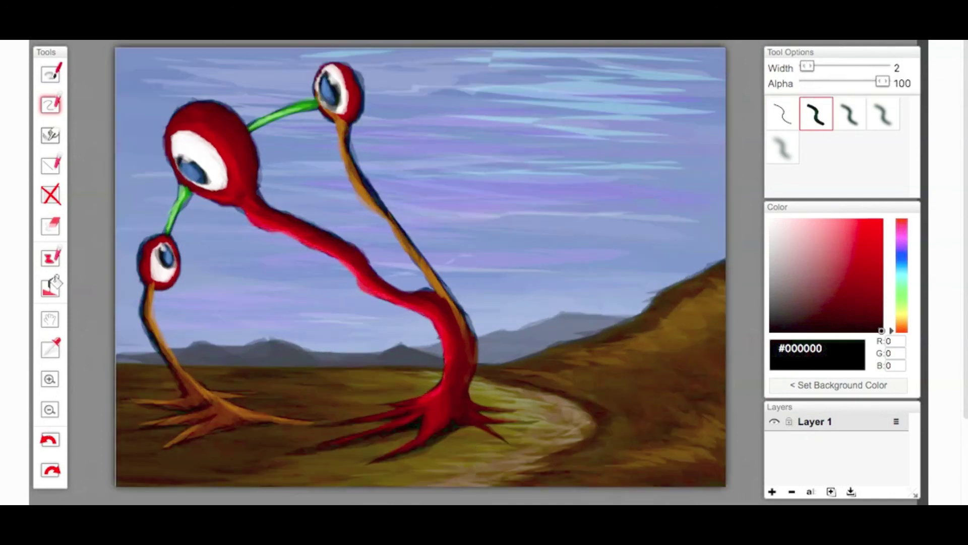
{"action": "mouse_move", "coordinate": [465, 445]}
{"action": "left_mouse_down"}
{"action": "mouse_move", "coordinate": [463, 487]}
{"action": "mouse_move", "coordinate": [471, 446]}
{"action": "left_mouse_up"}
{"action": "left_click", "coordinate": [53, 439]}
- Draw a small angular outline on the path below the trunk's right-hand roots with straight black lines of width 2
{"action": "left_click", "coordinate": [56, 157]}
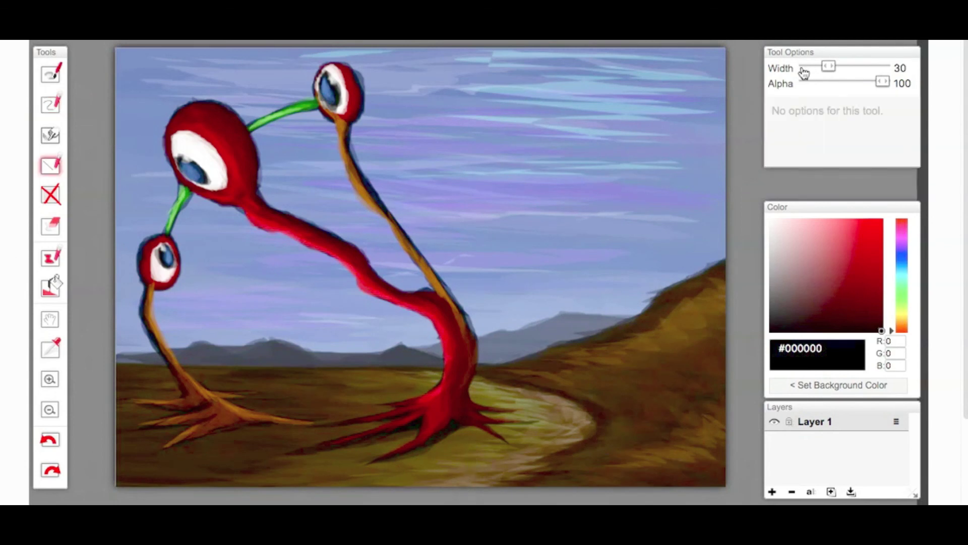
{"action": "mouse_move", "coordinate": [807, 66]}
{"action": "left_mouse_down"}
{"action": "mouse_move", "coordinate": [829, 66]}
{"action": "mouse_move", "coordinate": [807, 73]}
{"action": "left_mouse_up"}
{"action": "left_click_drag", "start_coordinate": [465, 445], "coordinate": [479, 444]}
{"action": "left_click_drag", "start_coordinate": [470, 482], "coordinate": [485, 433]}
{"action": "left_click_drag", "start_coordinate": [485, 433], "coordinate": [488, 450]}
{"action": "left_click_drag", "start_coordinate": [488, 450], "coordinate": [481, 442]}
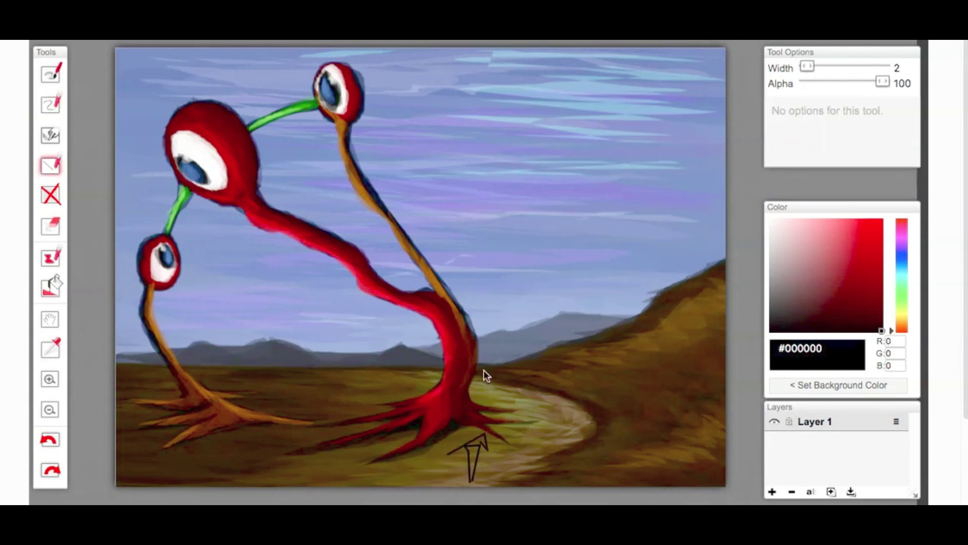